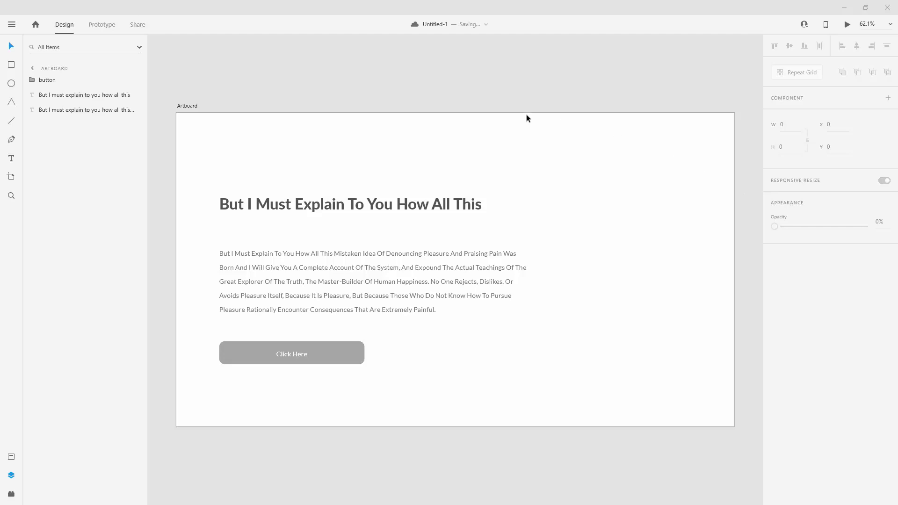
Step: Open the Assets panel, still empty of colors, character styles and components
left_click(11, 458)
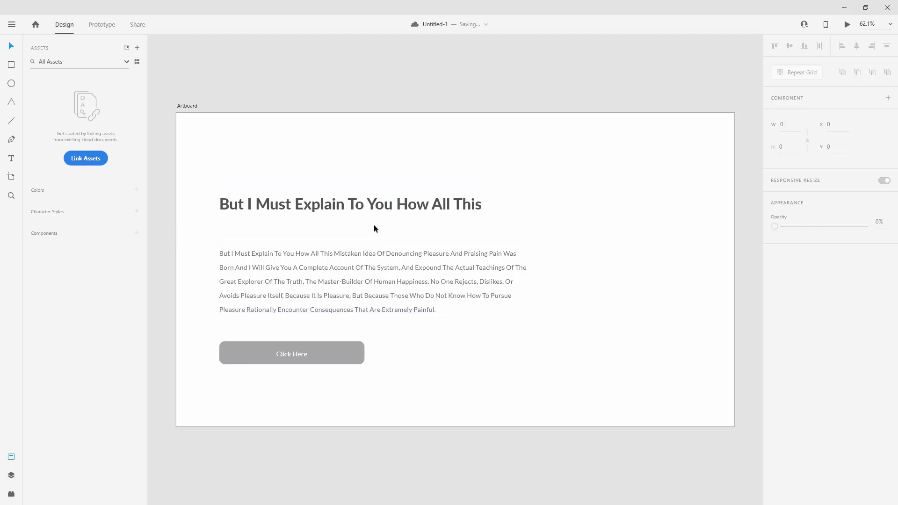
Step: Select the large Lato Heavy 90 heading on the artboard
left_click(377, 203)
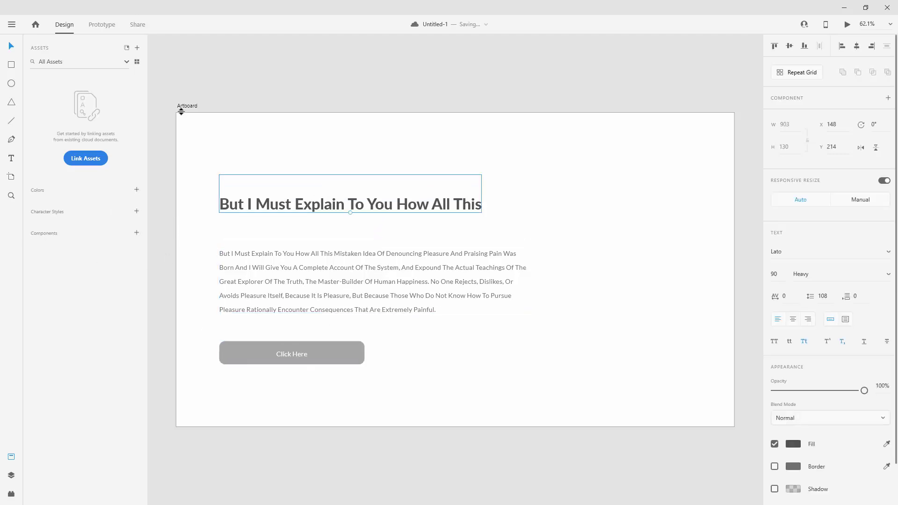
left_click(211, 142)
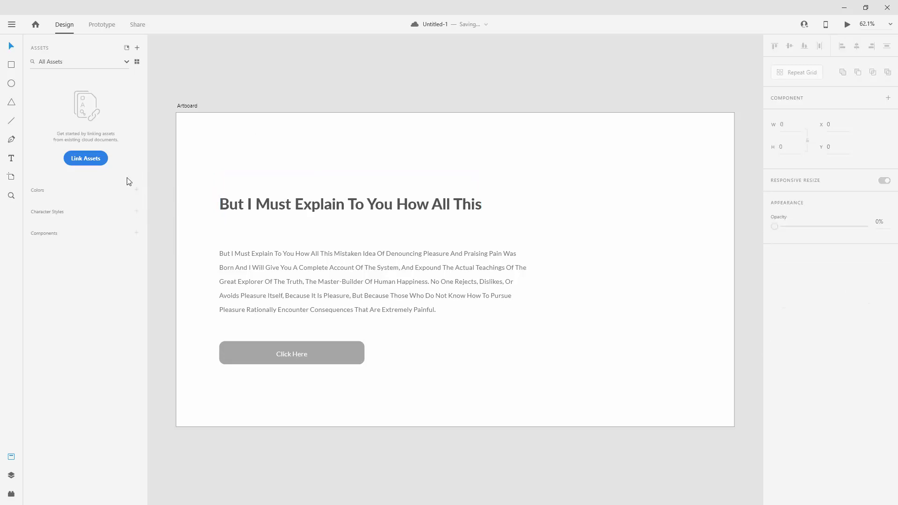
left_click(299, 206)
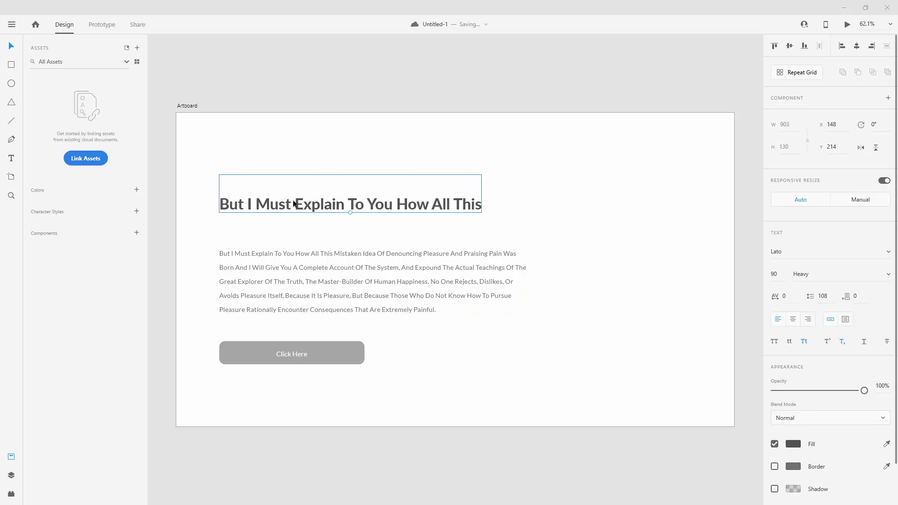
Step: Save the heading's dark grey and the paragraph's grey #707070 as document colours
left_click(136, 190)
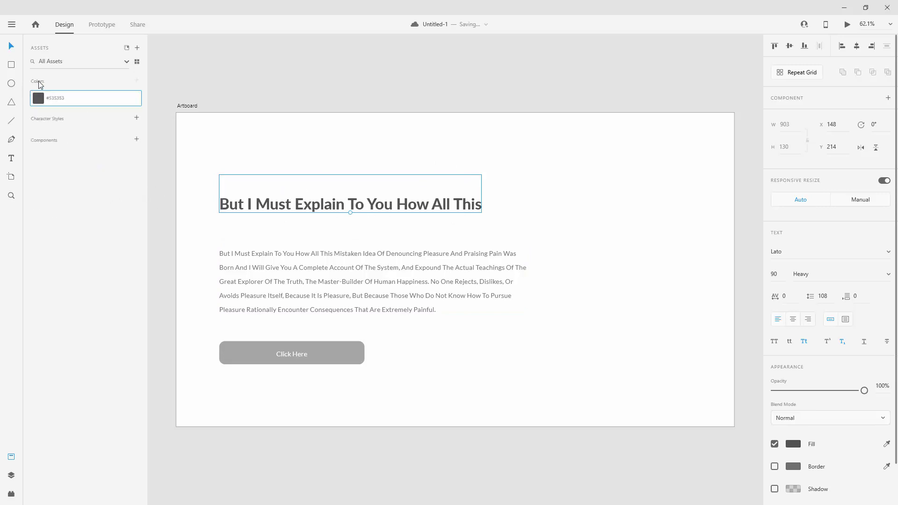
left_click(389, 295)
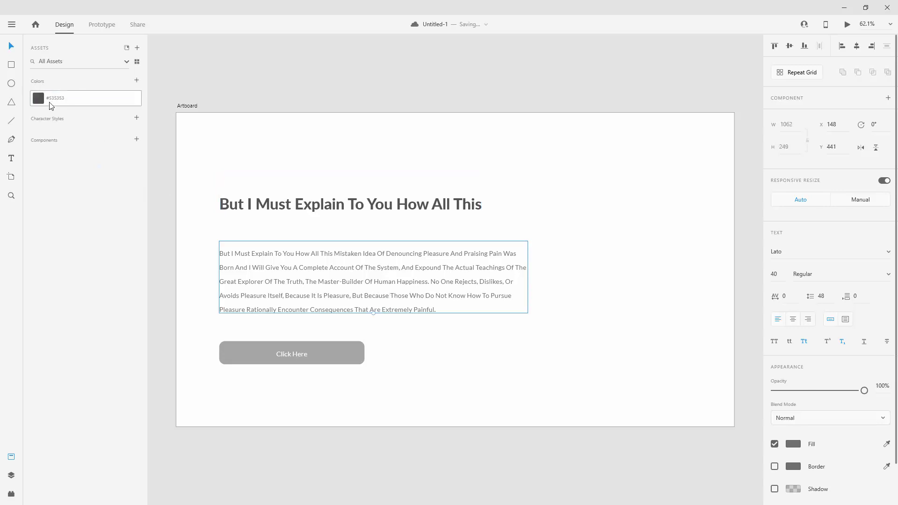
left_click(136, 82)
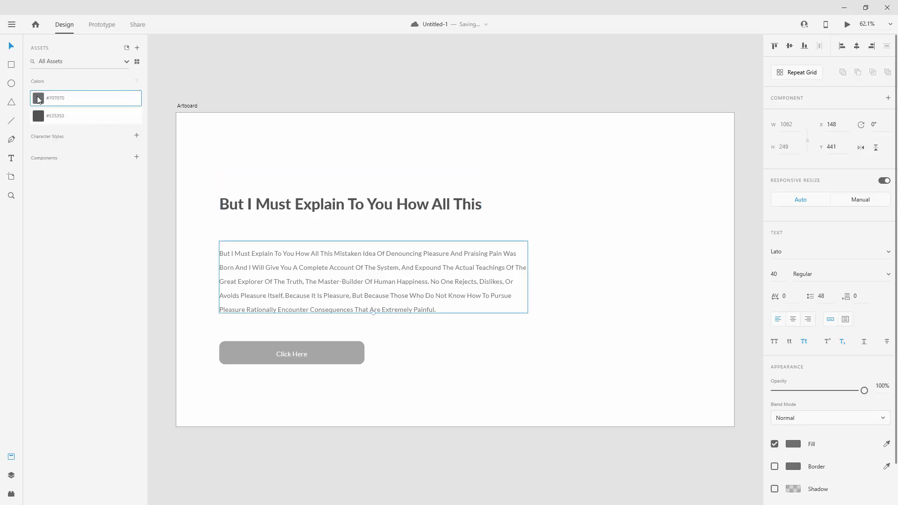
Step: Fill the Click Here button with purple #A386D6 and save the white and purple as swatches
left_click(336, 352)
left_click(795, 331)
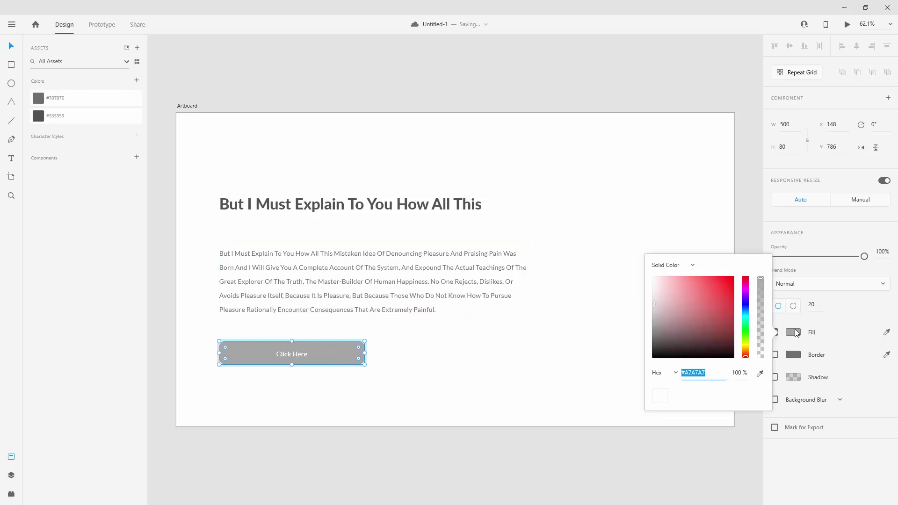
mouse_move(710, 305)
left_mouse_down()
mouse_move(672, 299)
mouse_move(693, 310)
mouse_move(746, 298)
left_mouse_up()
left_click(710, 299)
mouse_move(674, 296)
left_mouse_down()
mouse_move(672, 287)
mouse_move(683, 289)
left_mouse_up()
left_click(713, 217)
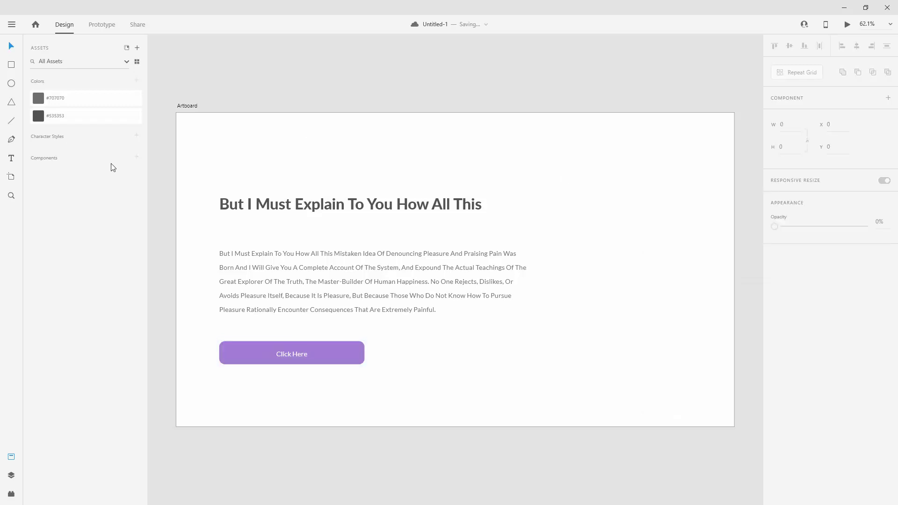
left_click(341, 347)
left_click(137, 82)
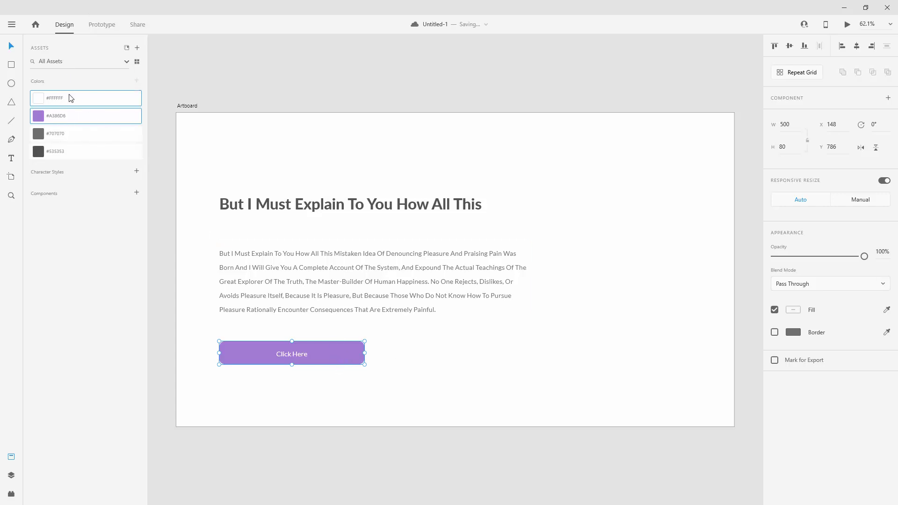
Step: Duplicate the heading above the original and fill the copy with the saved purple swatch
left_click(347, 206)
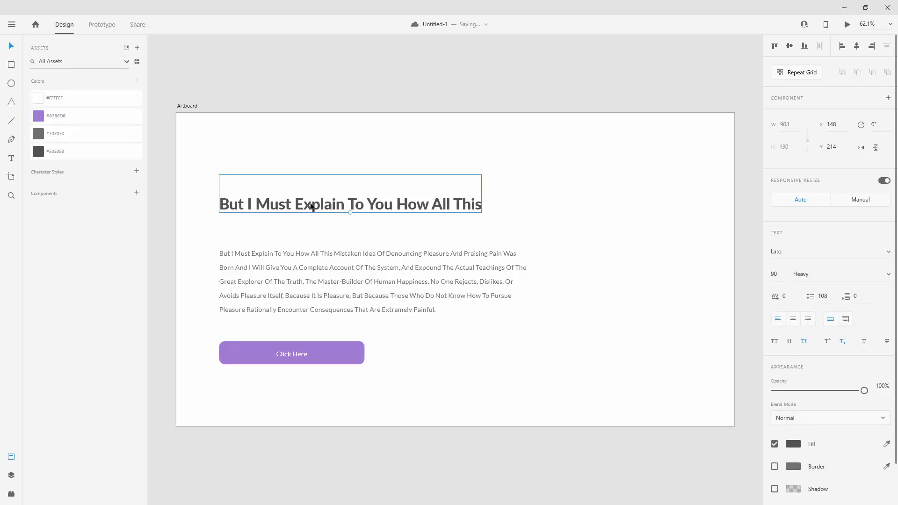
left_click_drag(311, 207, 359, 162)
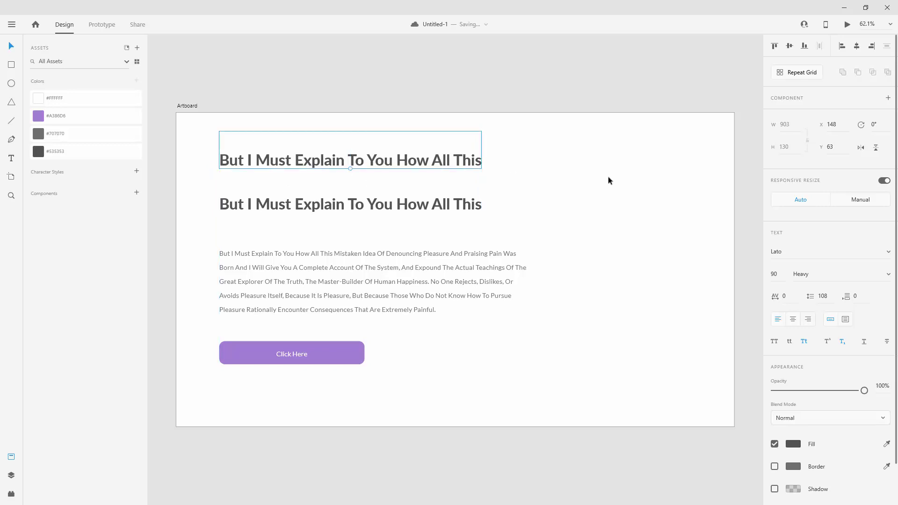
left_click(793, 445)
left_click(705, 407)
left_click(718, 375)
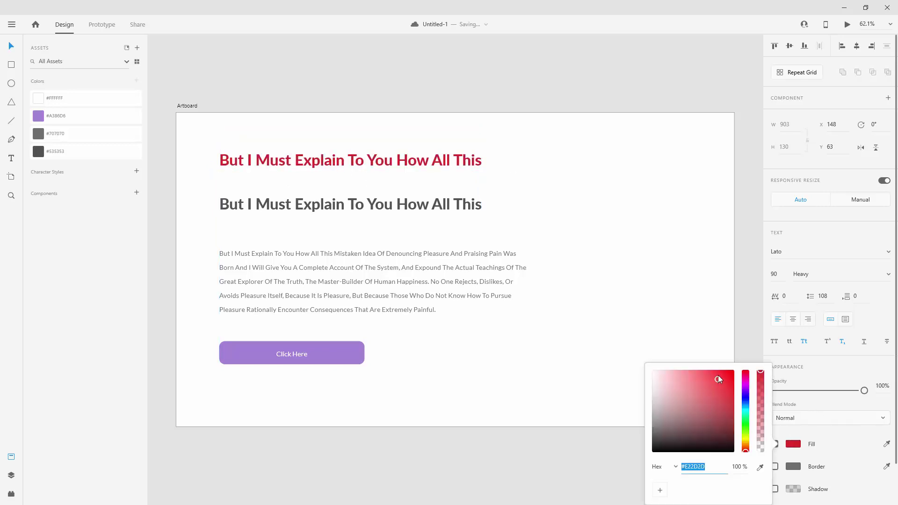
left_click(604, 151)
left_click(447, 164)
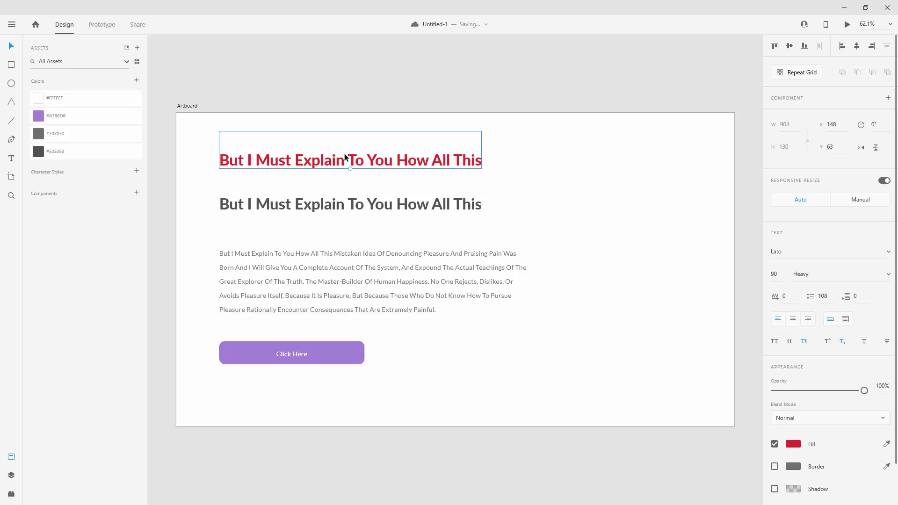
left_click(73, 121)
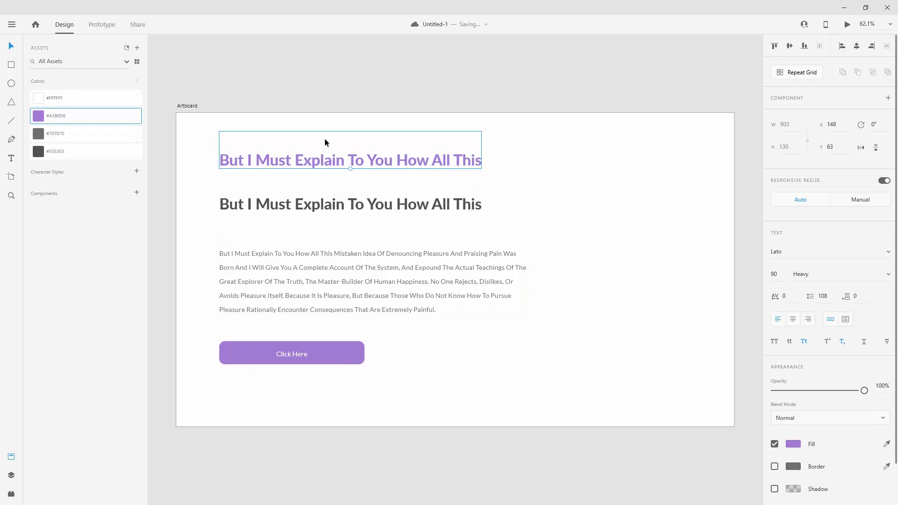
Step: Edit the saved purple swatch to #3EC6FF, turning the heading copy and button light blue
right_click(68, 118)
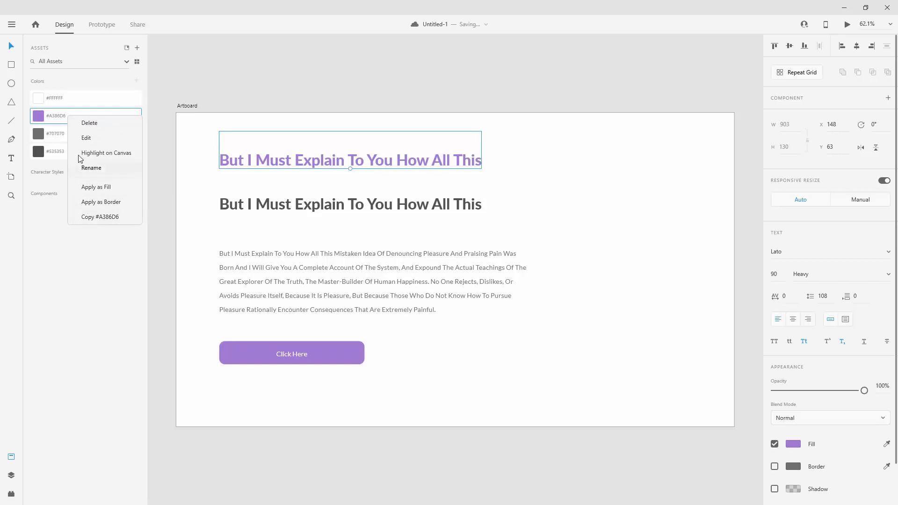
left_click(83, 140)
left_click_drag(95, 102, 116, 84)
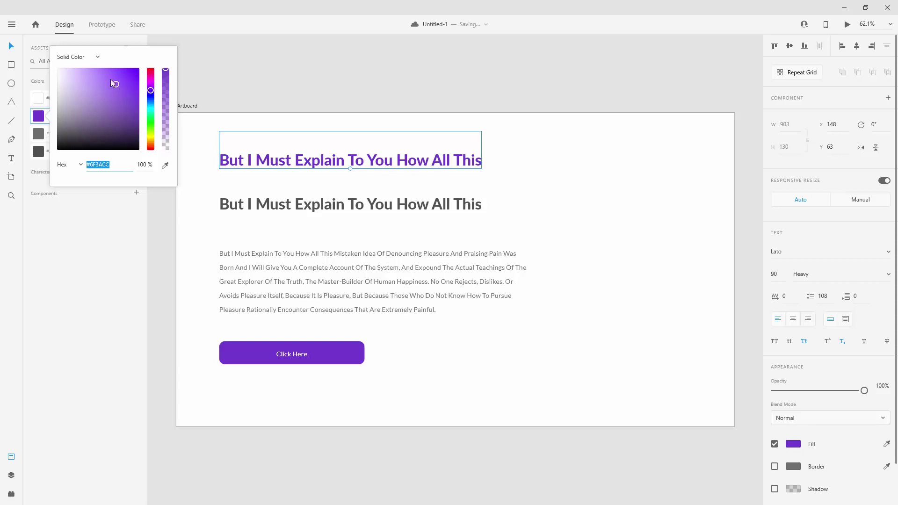
left_click_drag(116, 82, 94, 82)
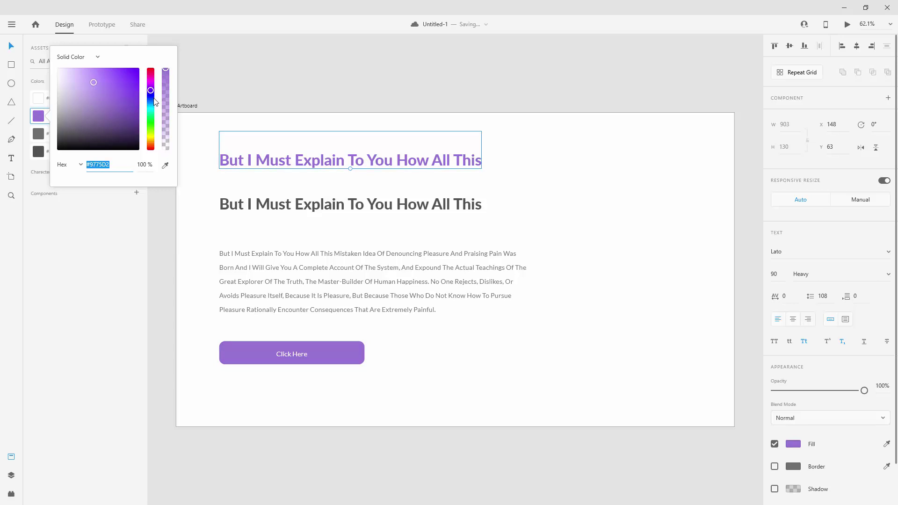
left_click(152, 97)
left_click(102, 88)
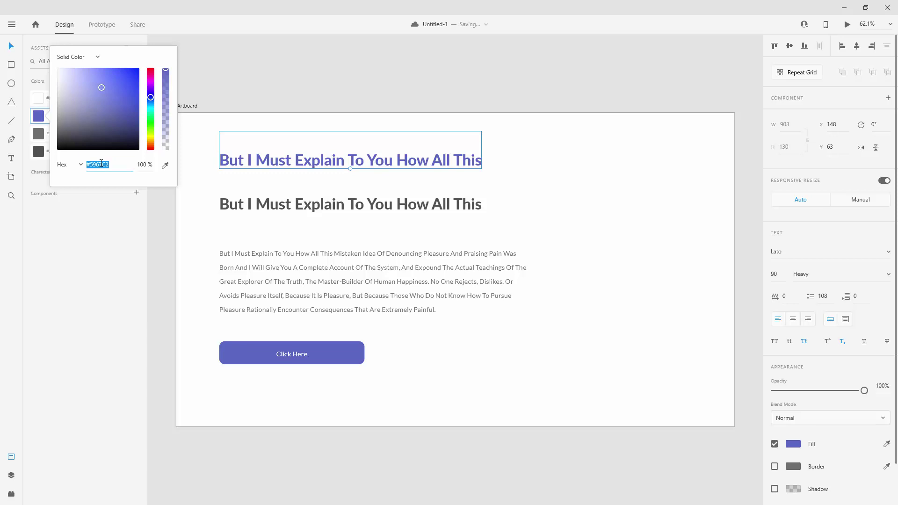
type("3ec6ff")
key("Return")
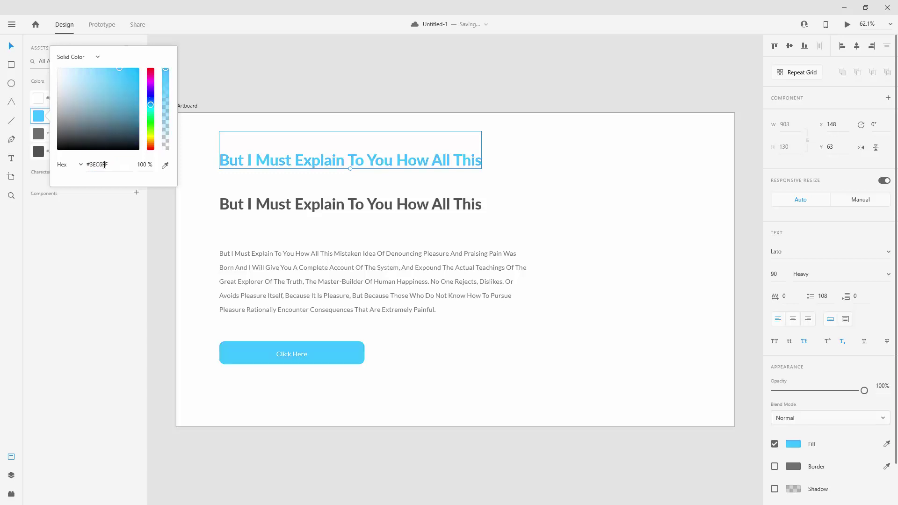
left_click(606, 150)
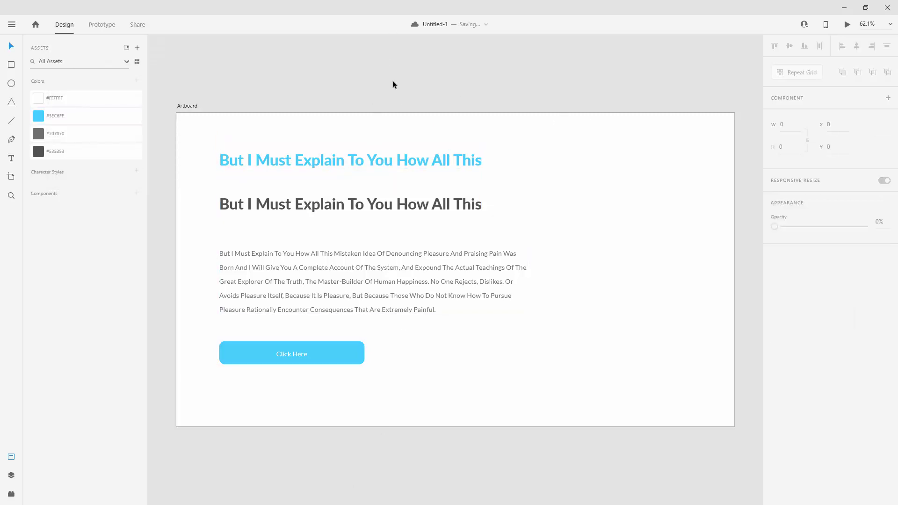
Step: Add character styles from the blue heading, the dark heading and the Lato 40pt paragraph
left_click(124, 120)
left_click(344, 163)
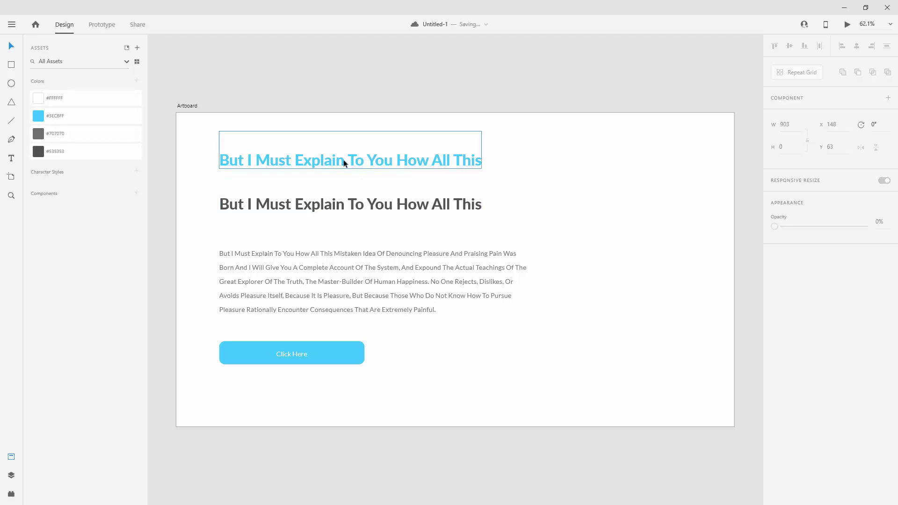
left_click(137, 171)
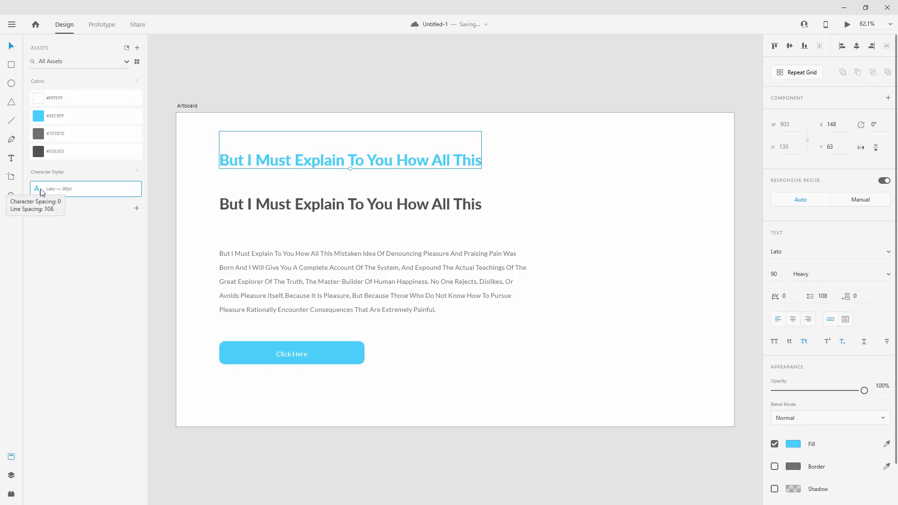
left_click(303, 207)
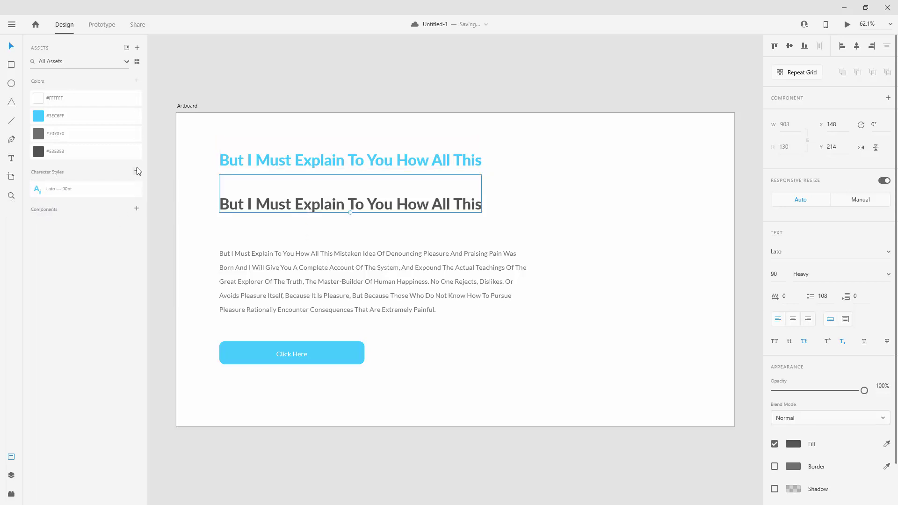
left_click(136, 172)
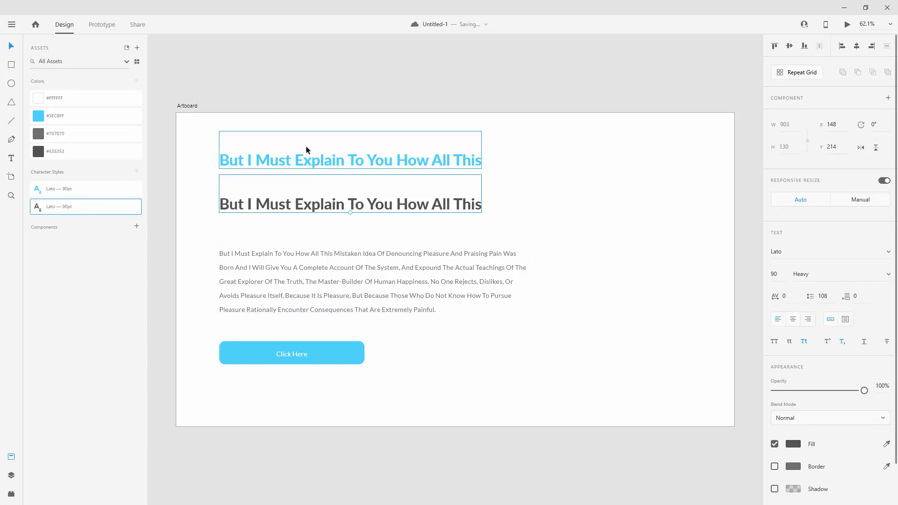
left_click(360, 159)
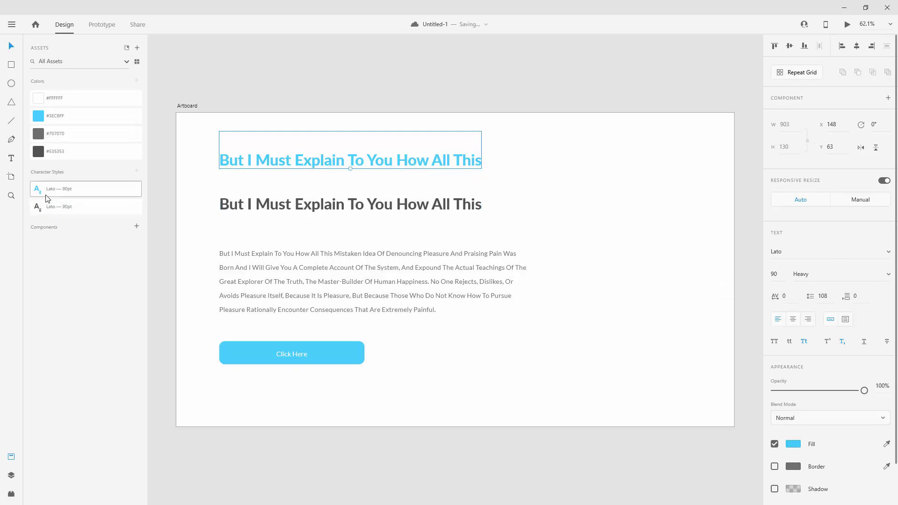
key("Tab")
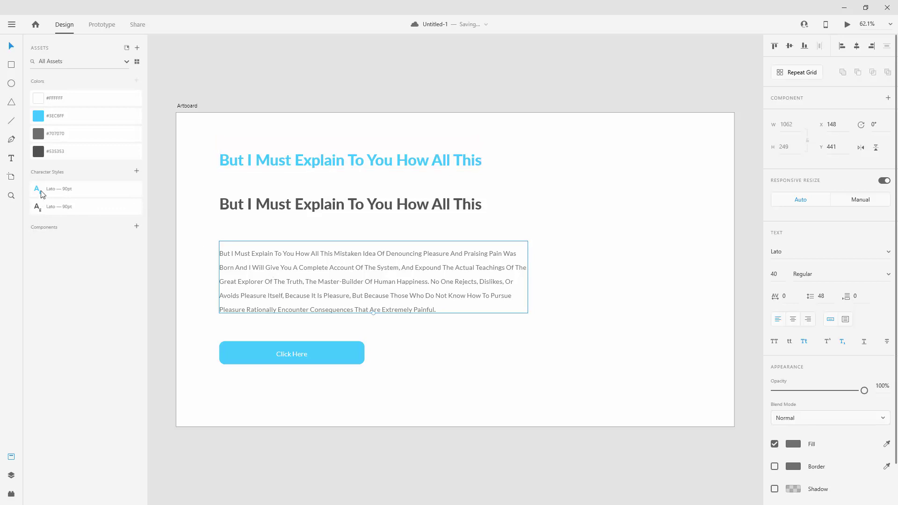
left_click(137, 172)
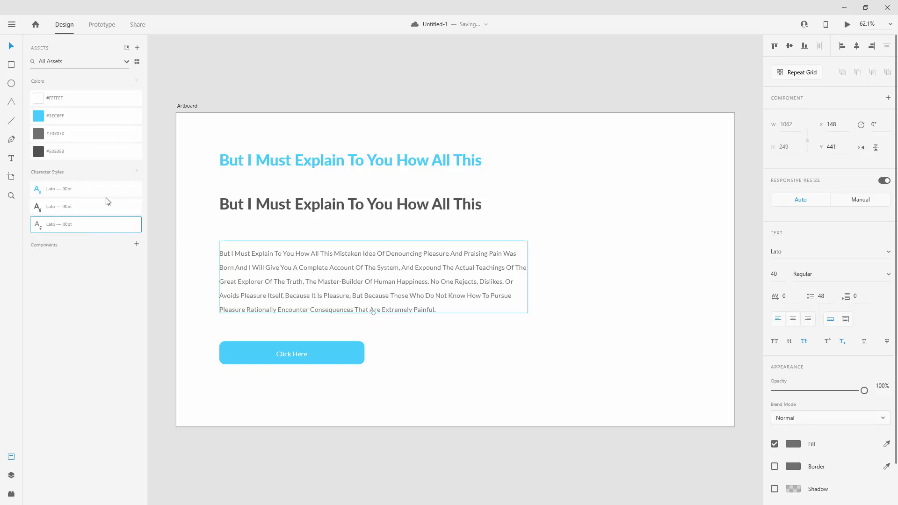
Step: Duplicate the dark heading to the right and trim the copy's text to 'But I Must'
left_click(419, 211)
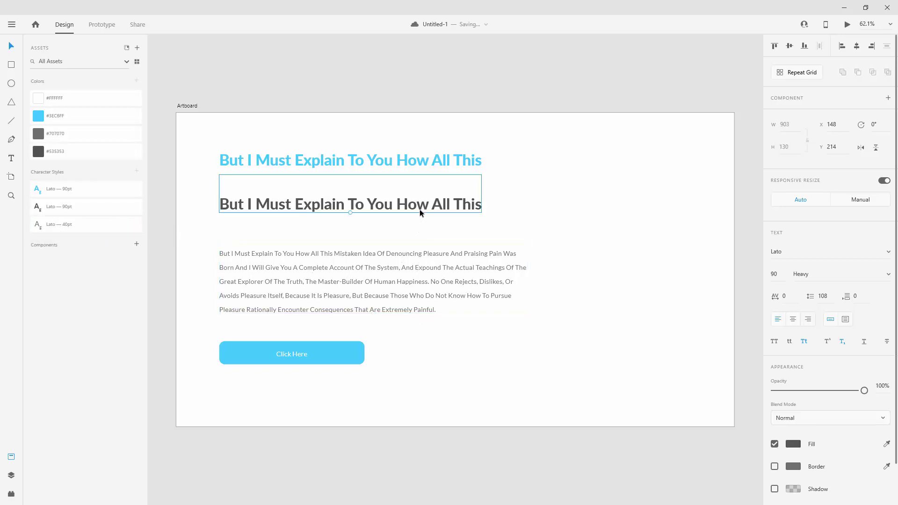
left_click_drag(379, 202, 613, 221)
double_click(608, 222)
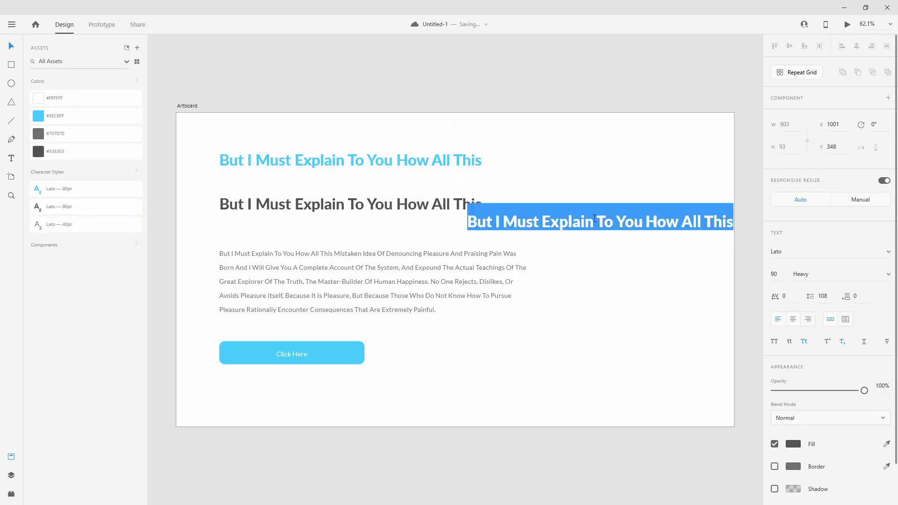
left_click(594, 221)
left_click_drag(543, 221, 762, 218)
key("BackSpace")
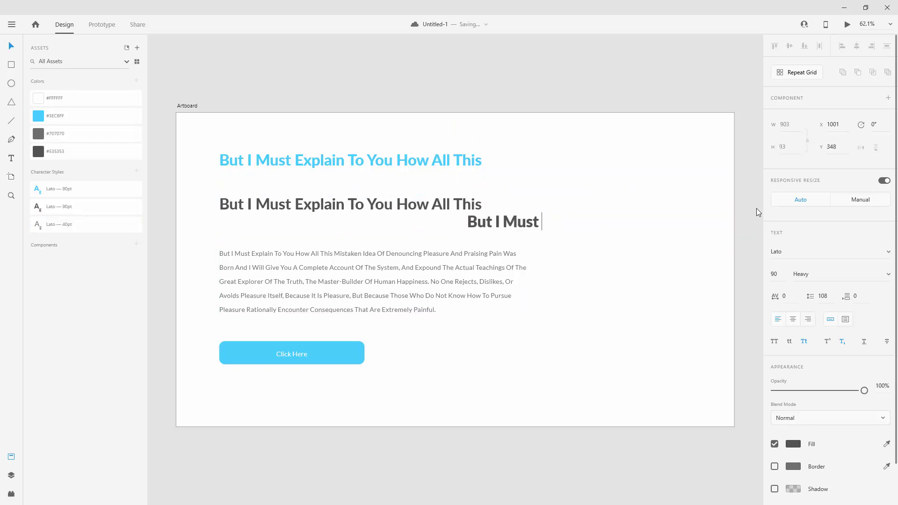
key("Escape")
left_click_drag(512, 232, 626, 234)
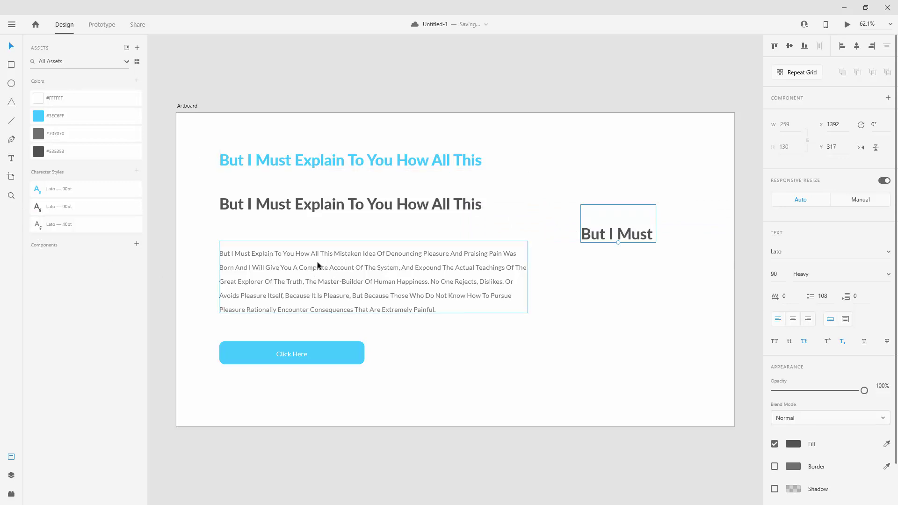
Step: Apply the Lato 40pt character style to 'But I Must', then delete that text box
left_click(65, 225)
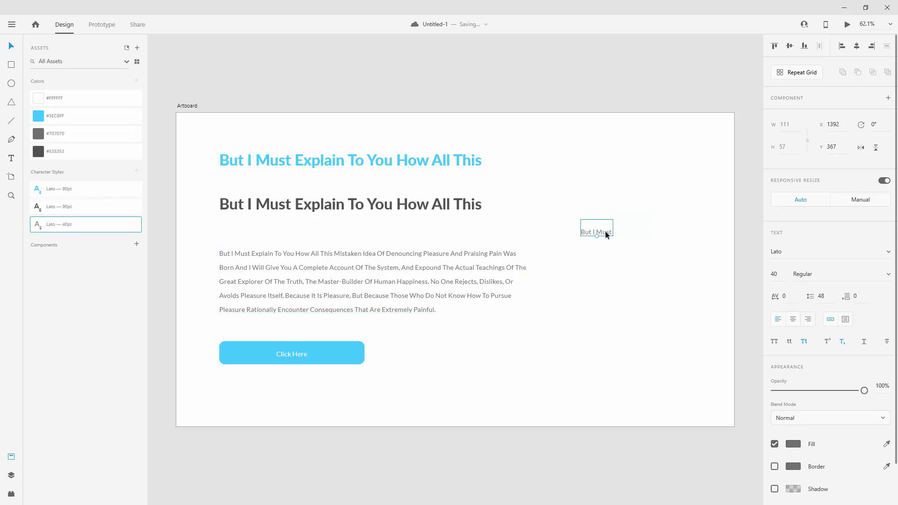
key("Delete")
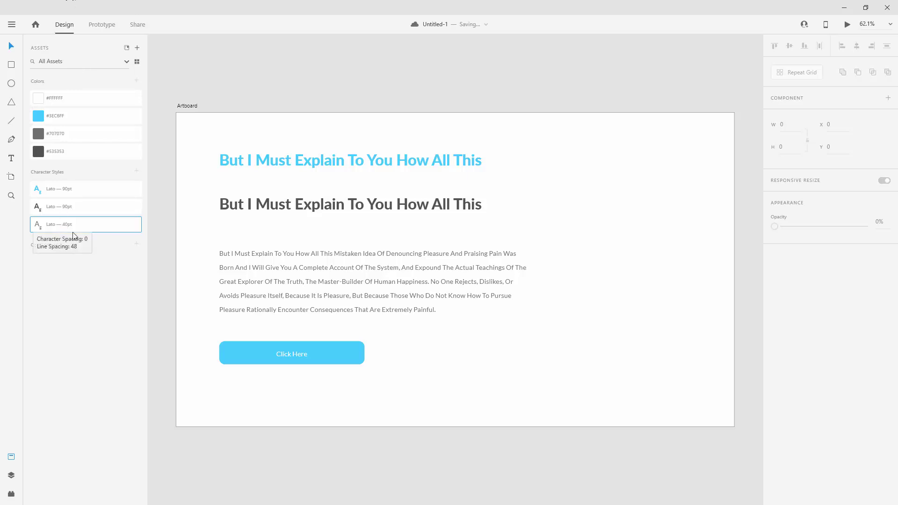
left_click(361, 353)
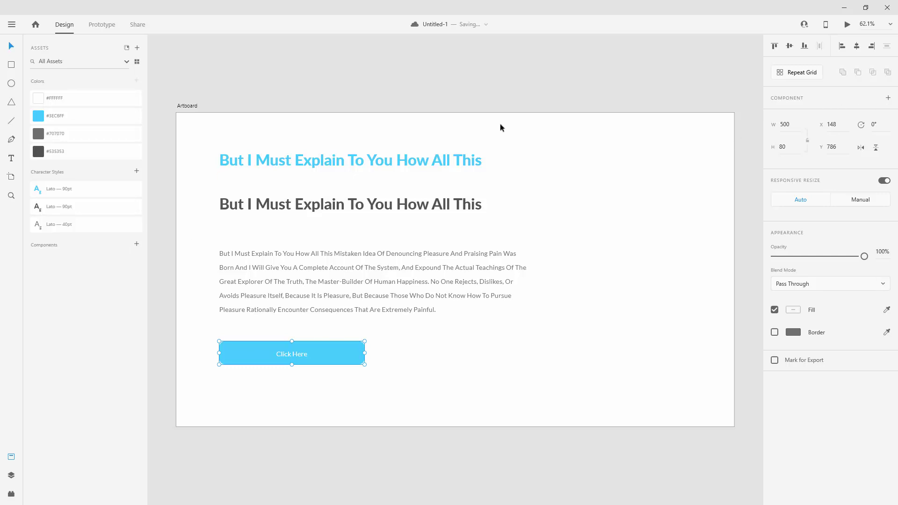
Step: Make the Click Here button a component named 'button', ungrouping and re-making it with Ctrl+K
key("ctrl+k")
type("button")
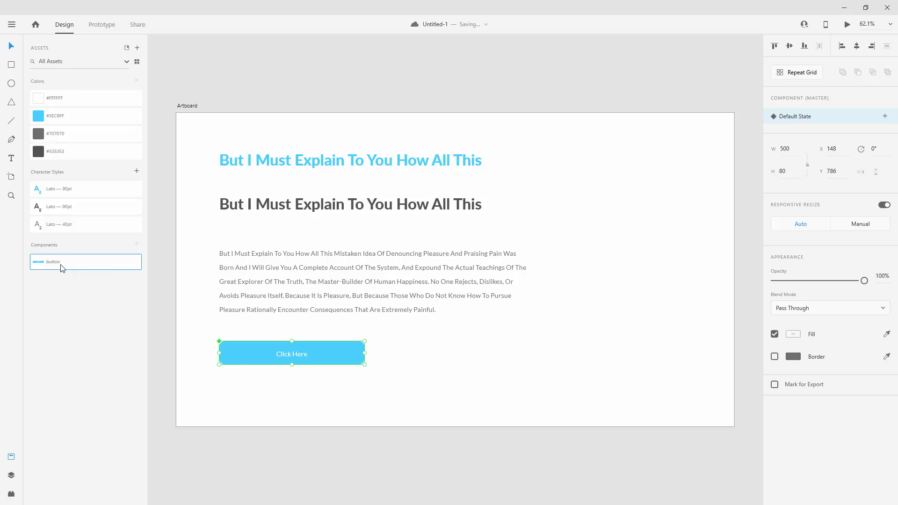
left_click(11, 476)
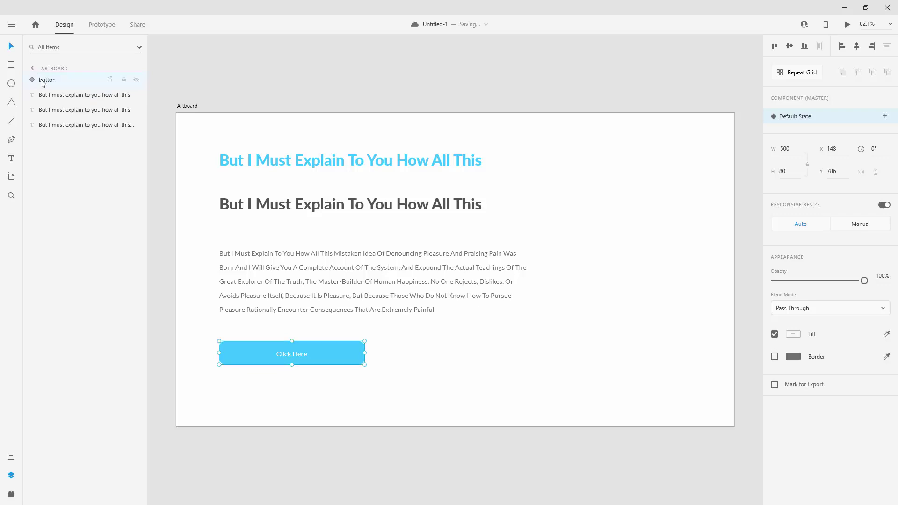
key("ctrl+shift+g")
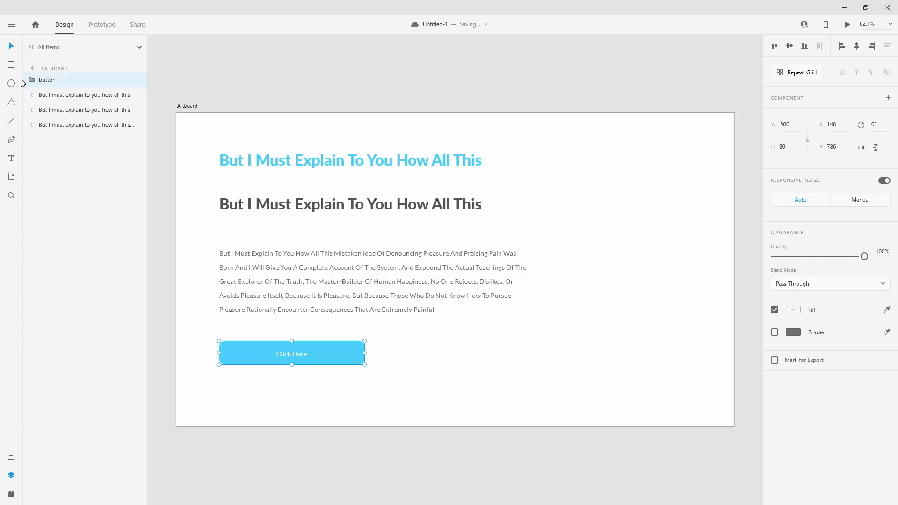
key("ctrl+k")
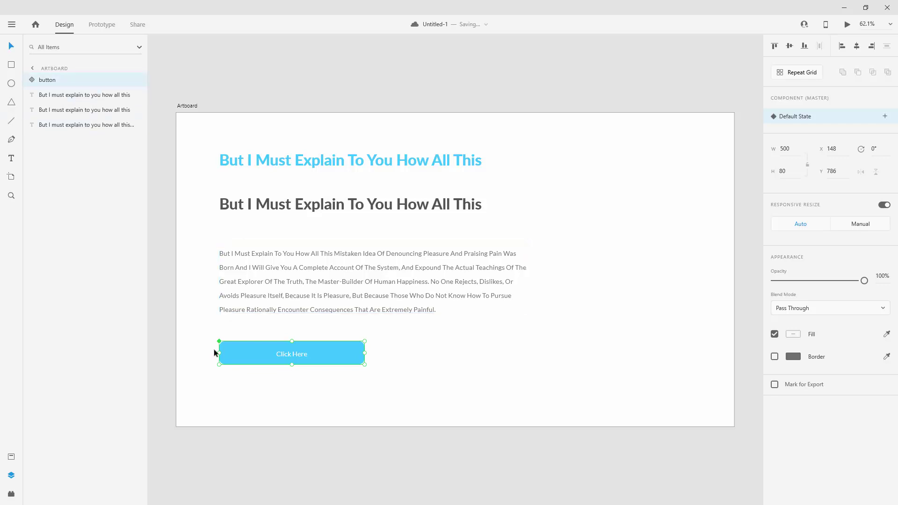
scroll(206, 350, "up", 6)
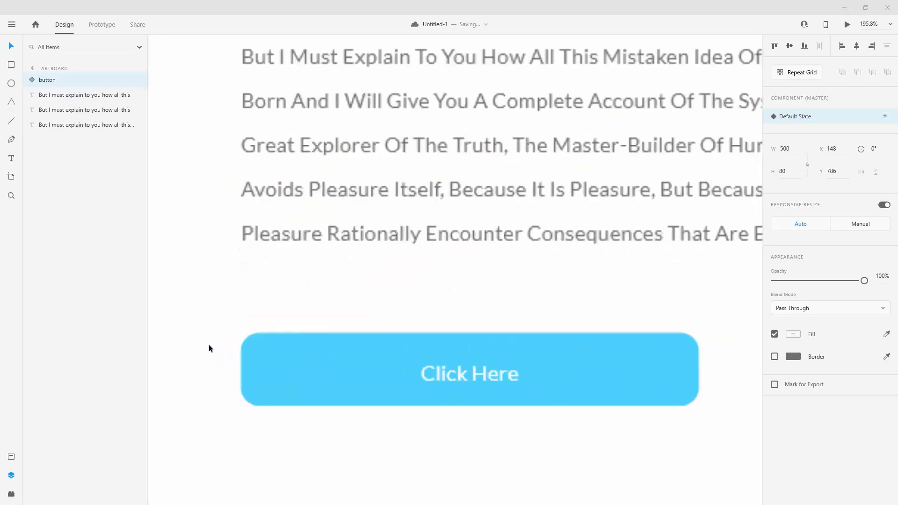
scroll(265, 317, "up", 10)
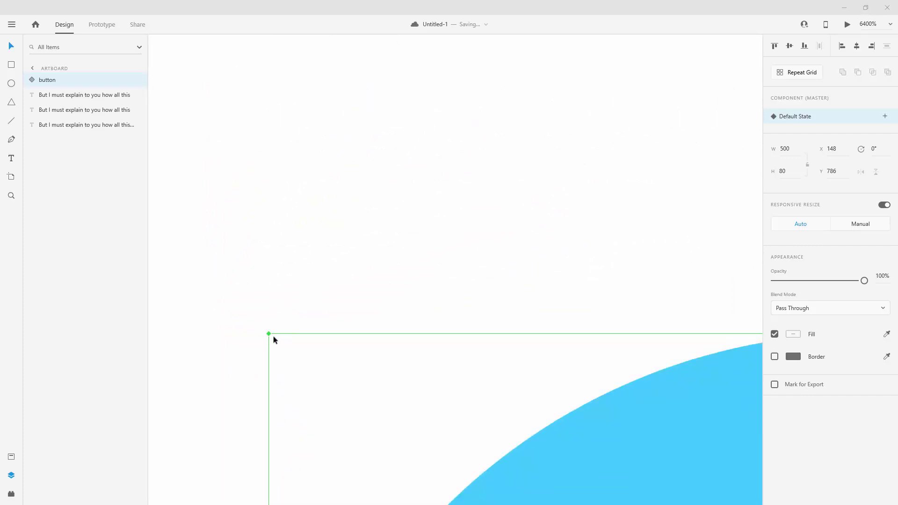
scroll(273, 337, "down", 12)
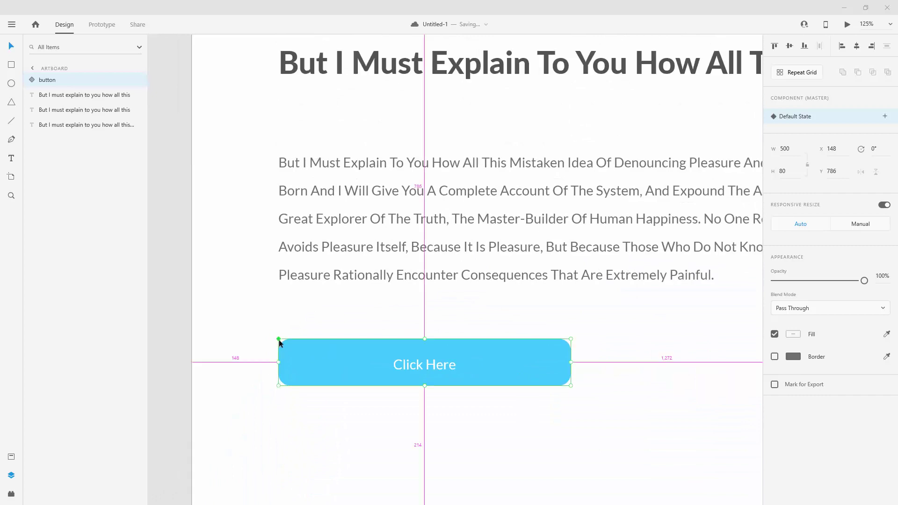
scroll(278, 339, "down", 2)
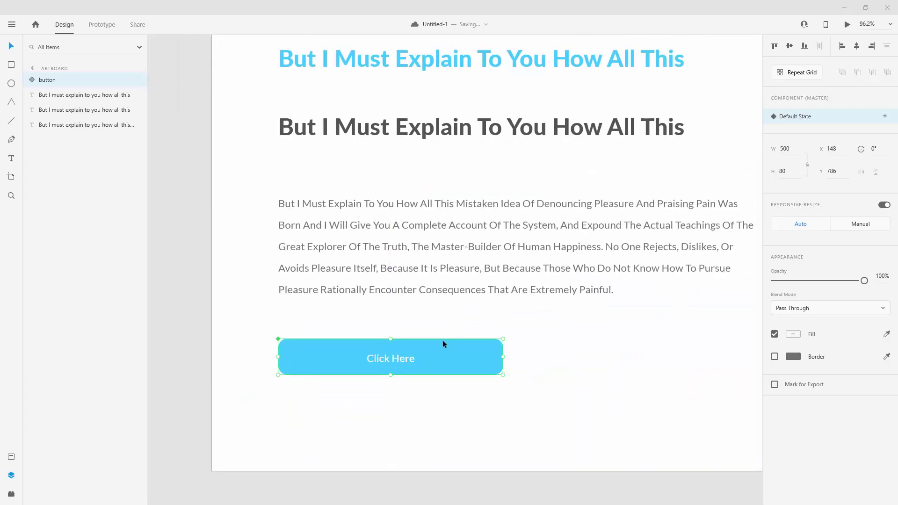
scroll(423, 338, "down", 4)
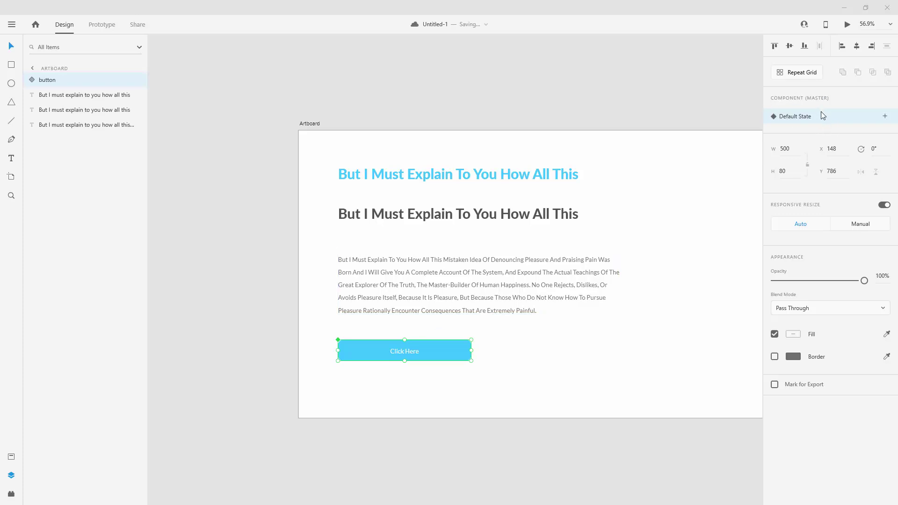
Step: Add a Hover State to the button component and edit its name
left_click(885, 116)
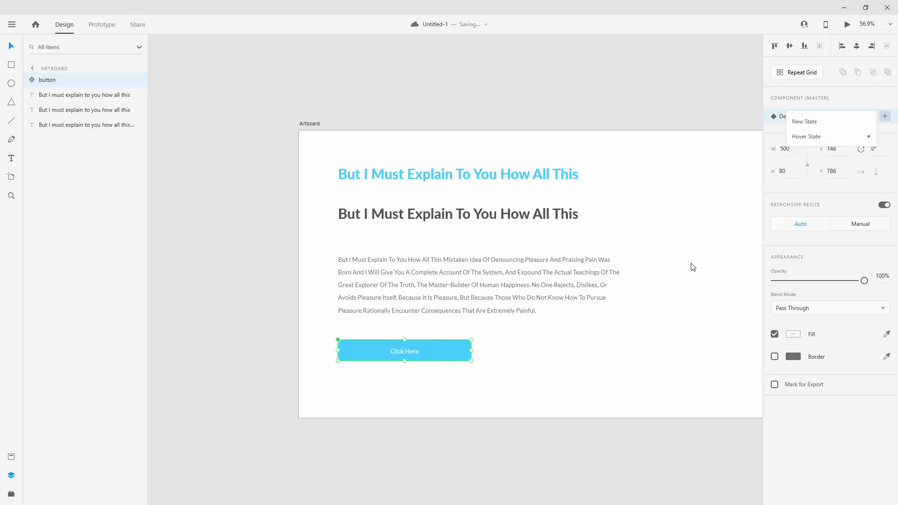
left_click(808, 136)
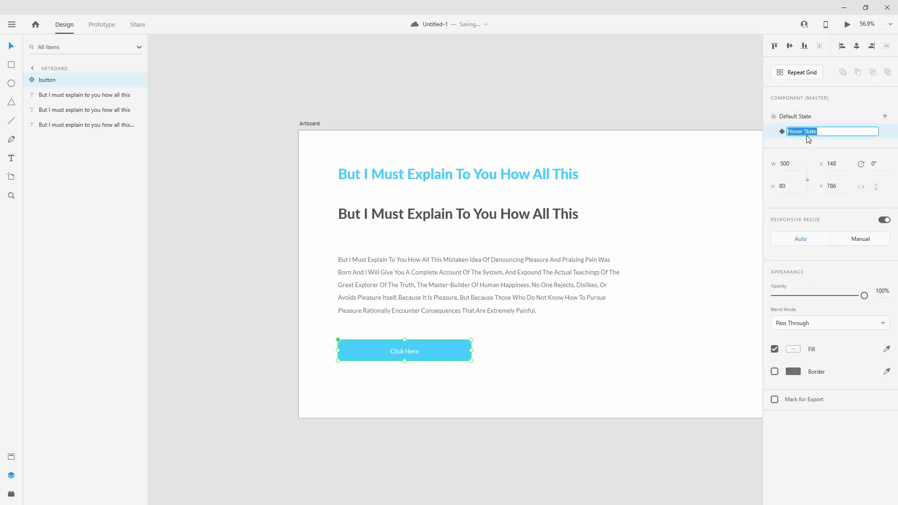
left_click(826, 133)
Step: Name the state Hover and give the button rectangle a drop shadow of X 20, Y 20, blur 10
key("Return")
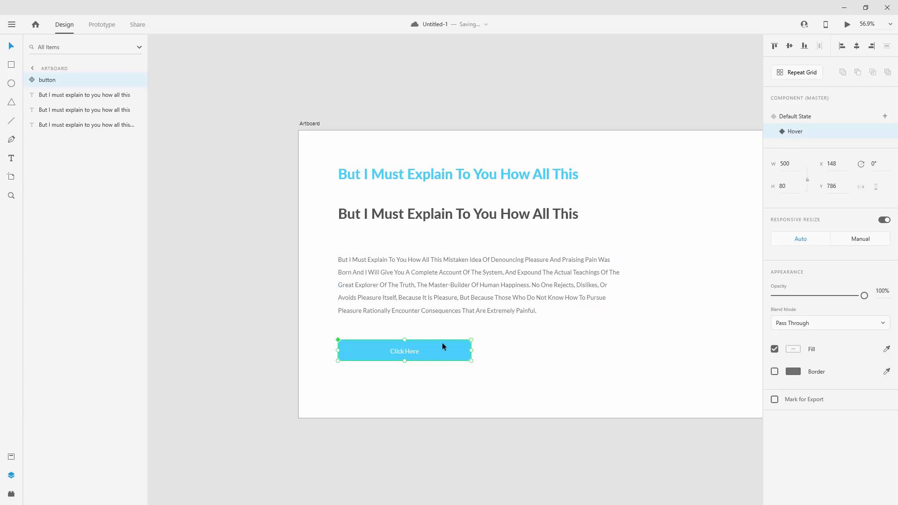
double_click(424, 350)
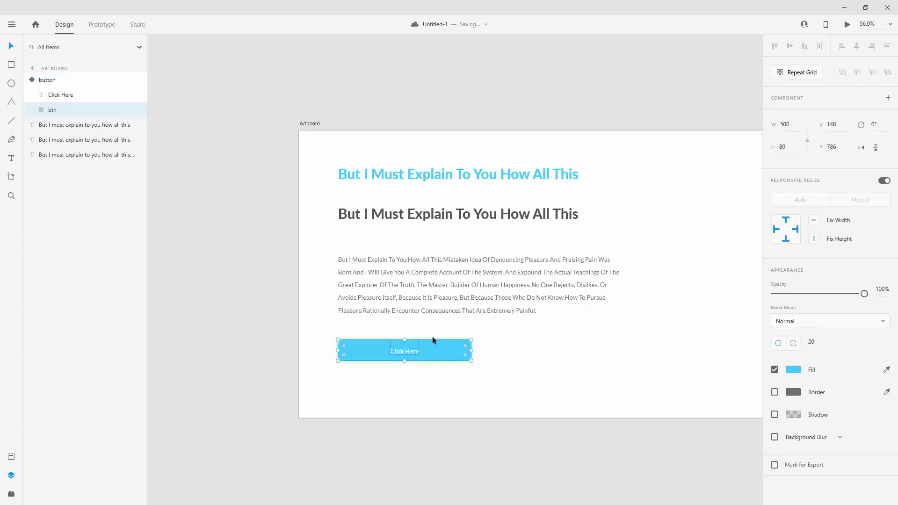
left_click(775, 414)
left_click(804, 435)
type("2")
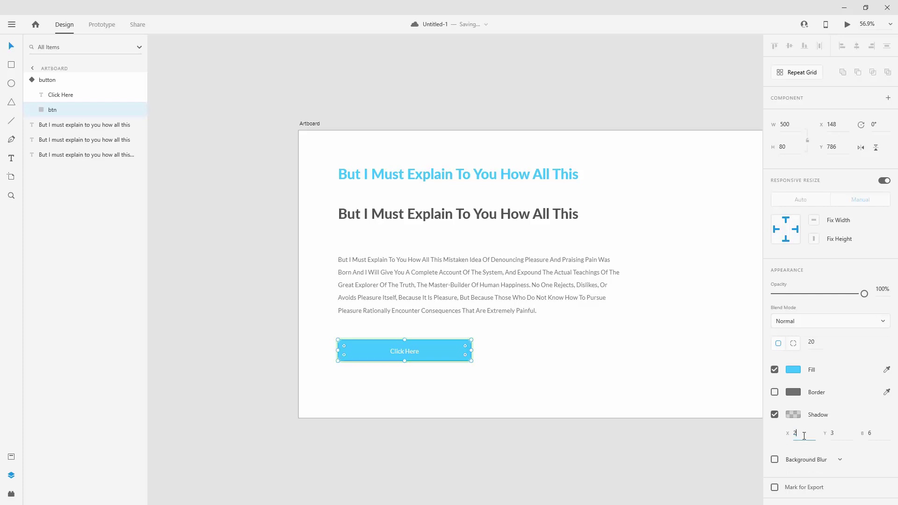
type("0")
key("Tab")
type("20")
key("Tab")
type("10")
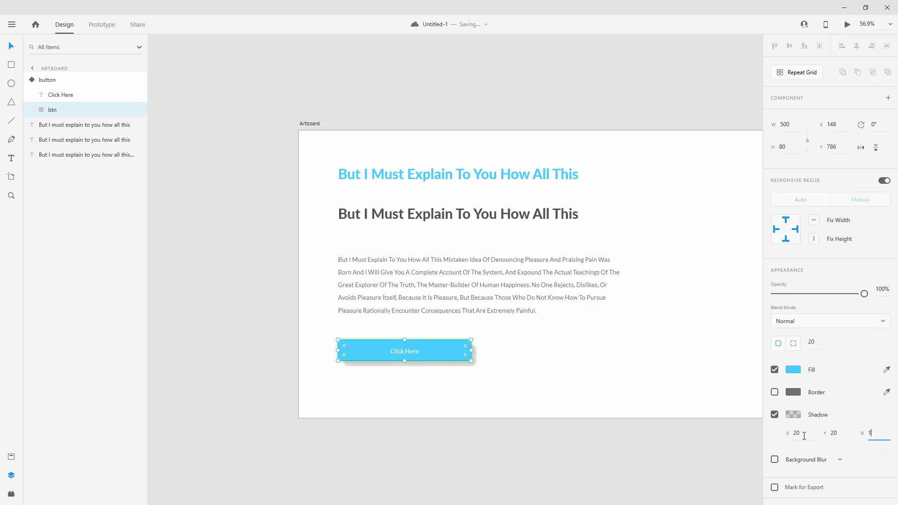
key("Return")
left_click(40, 80)
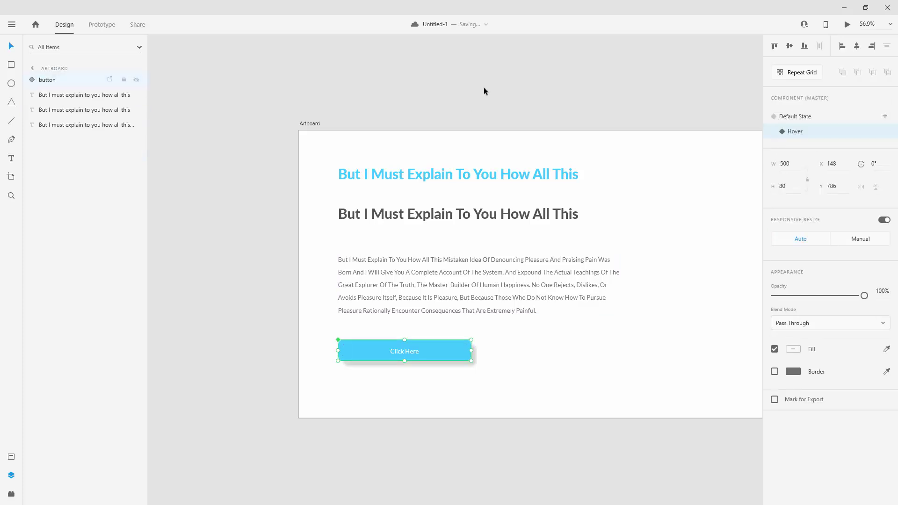
left_click(795, 117)
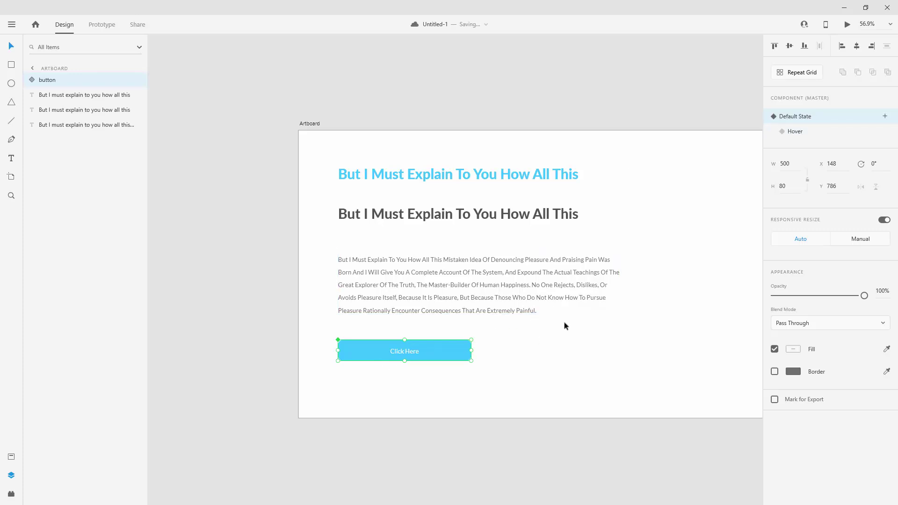
left_click(806, 134)
left_click(806, 120)
double_click(432, 350)
left_click(63, 78)
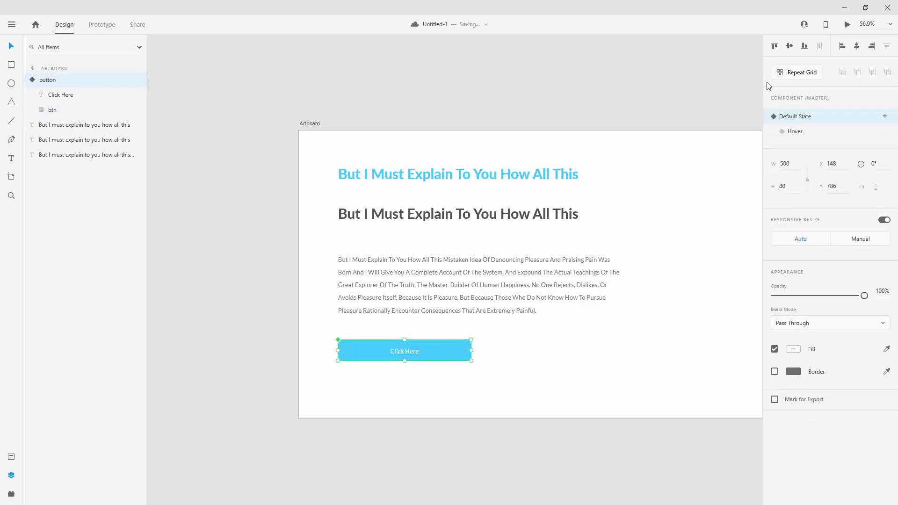
left_click(822, 133)
Step: In the Hover state, change the button rectangle's fill to a muted grey-blue
double_click(452, 351)
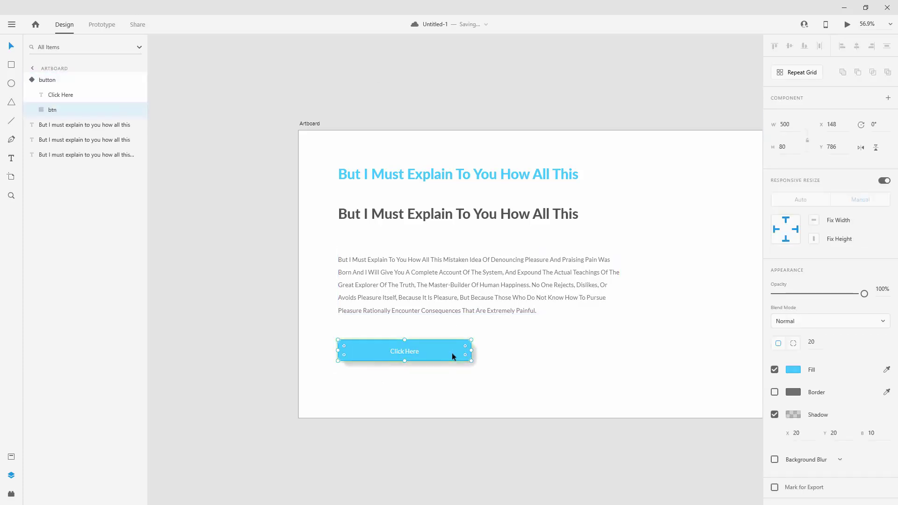
left_click(794, 370)
mouse_move(693, 328)
left_mouse_down()
mouse_move(647, 335)
mouse_move(646, 327)
mouse_move(686, 329)
left_mouse_up()
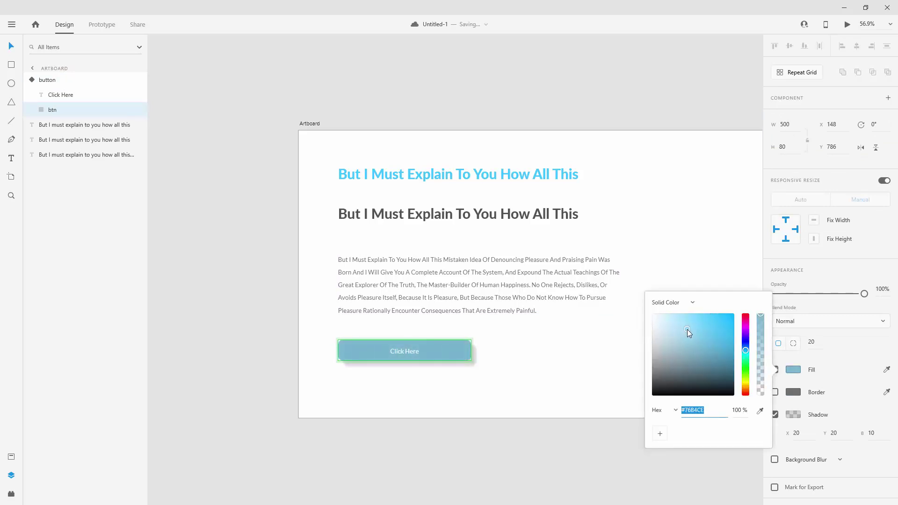
left_click(675, 231)
Step: Toggle between Default and Hover states to compare, leaving the button on Default State
left_click(413, 350)
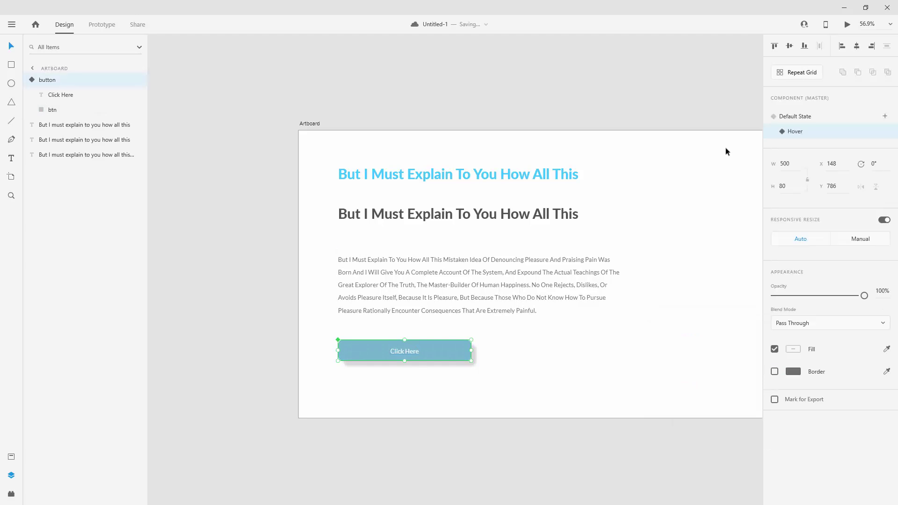
left_click(811, 117)
left_click(810, 131)
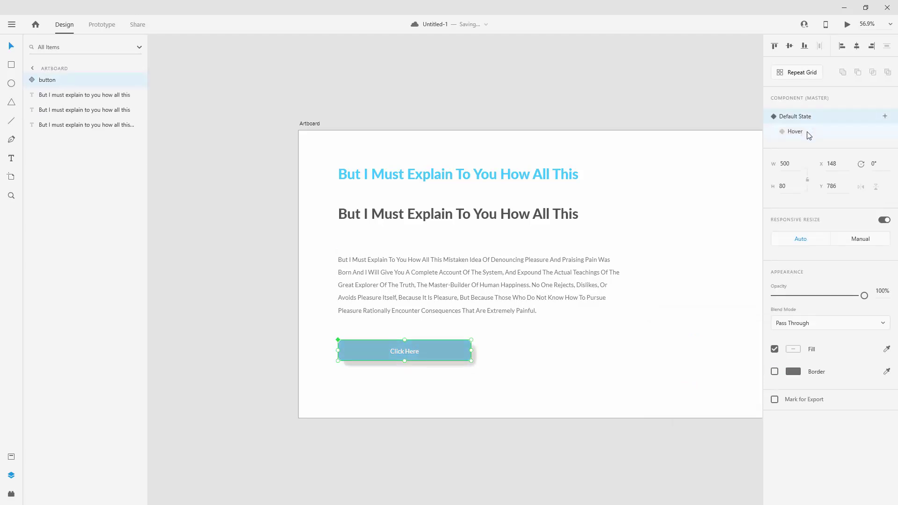
left_click(806, 119)
left_click(804, 133)
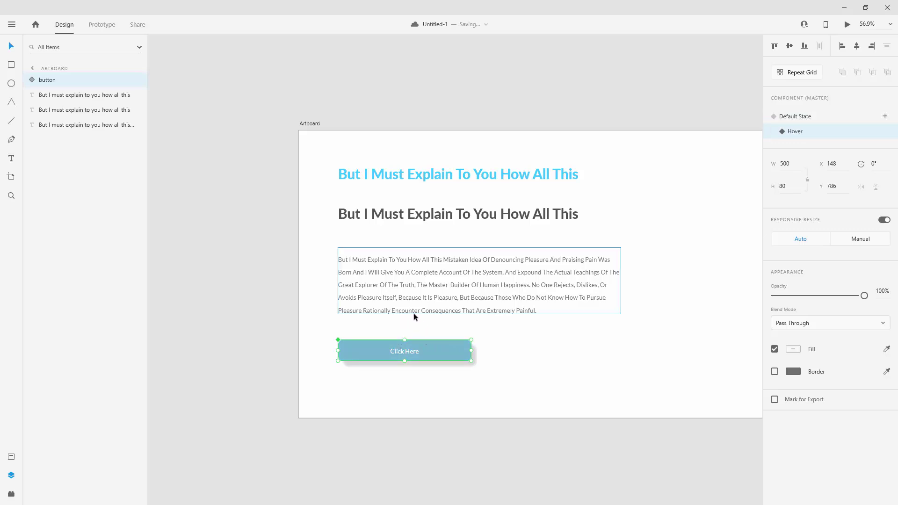
left_click(808, 121)
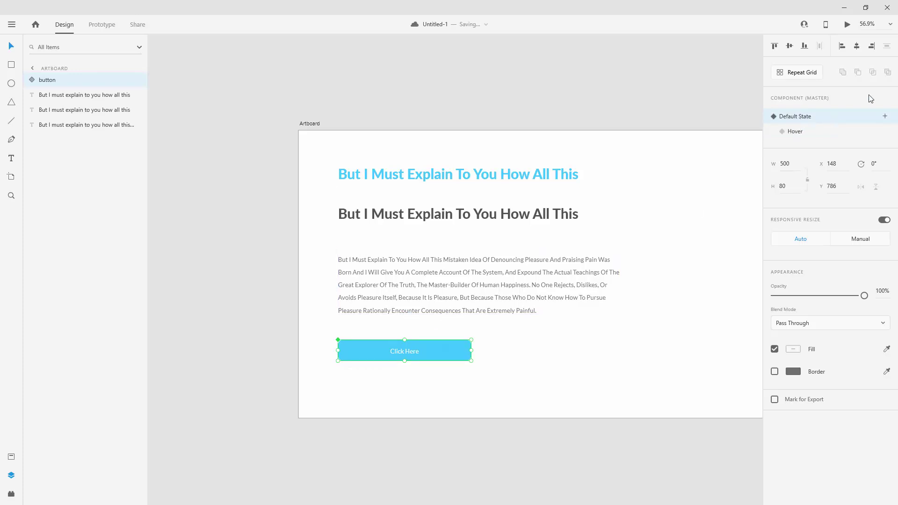
Step: Add a third component state named 'red' and give its button fill a saturated red
left_click(885, 117)
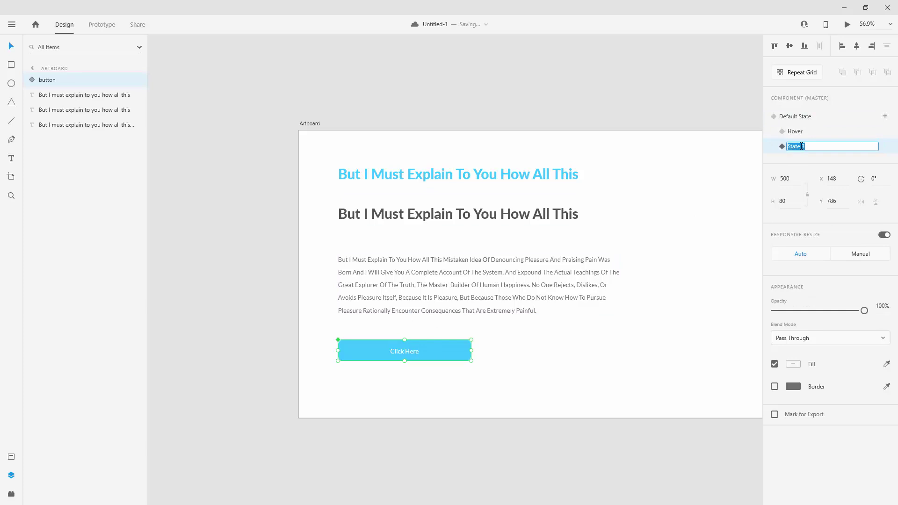
type("red")
key("Return")
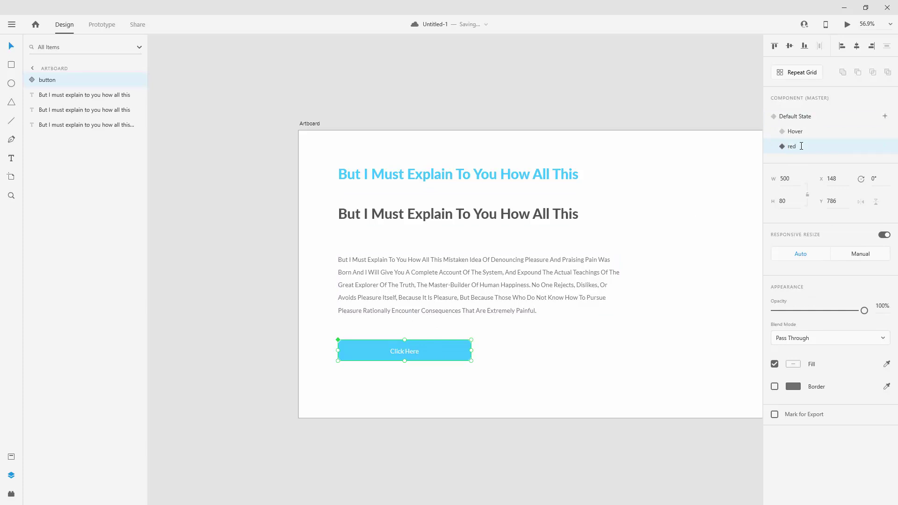
double_click(444, 349)
left_click(792, 370)
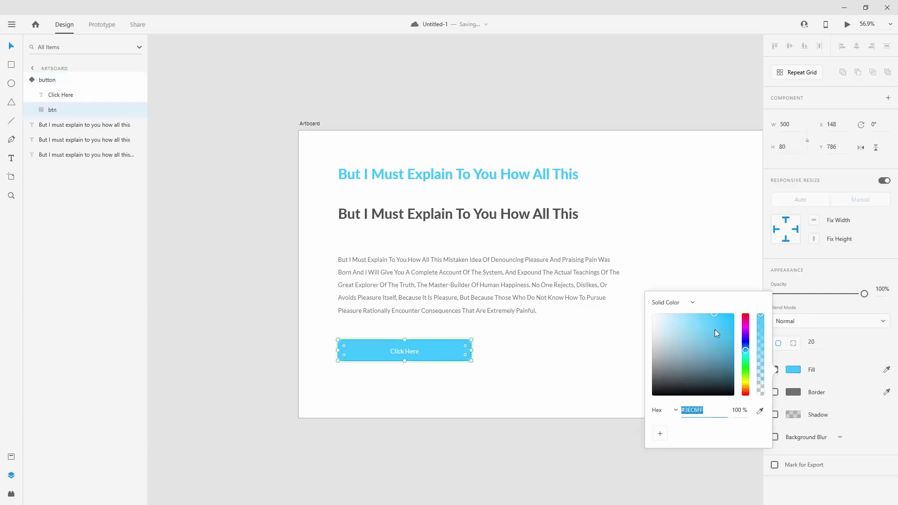
left_click(745, 323)
left_click_drag(706, 326, 734, 314)
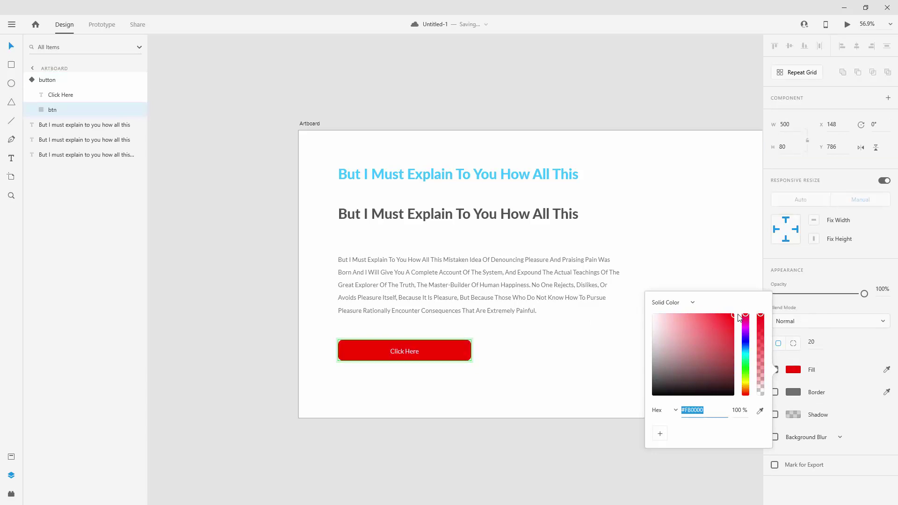
left_click(536, 347)
Step: Preview the Default and Hover states, then apply the red state to the button
left_click(469, 356)
left_click(812, 120)
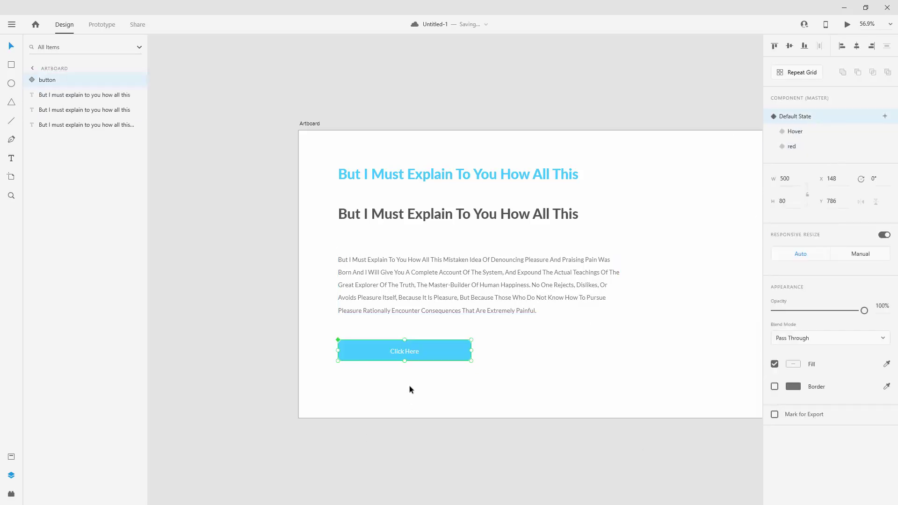
left_click(802, 134)
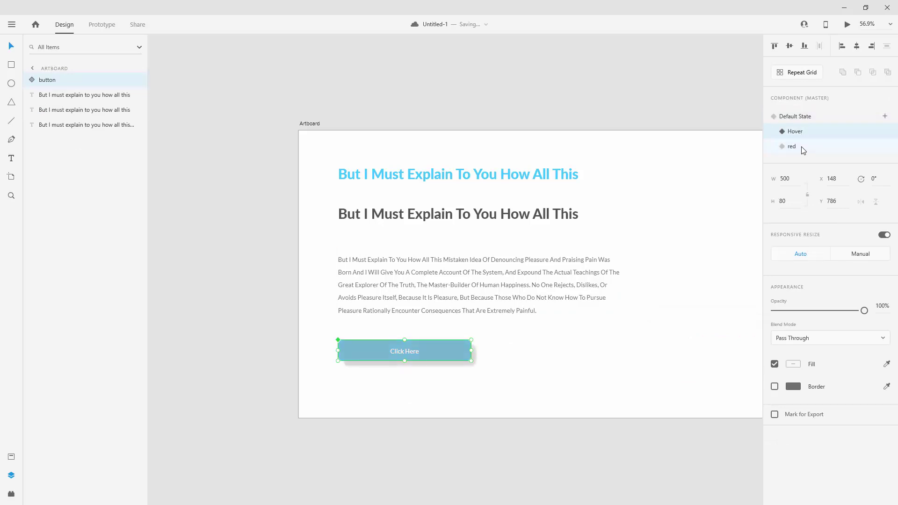
left_click(802, 147)
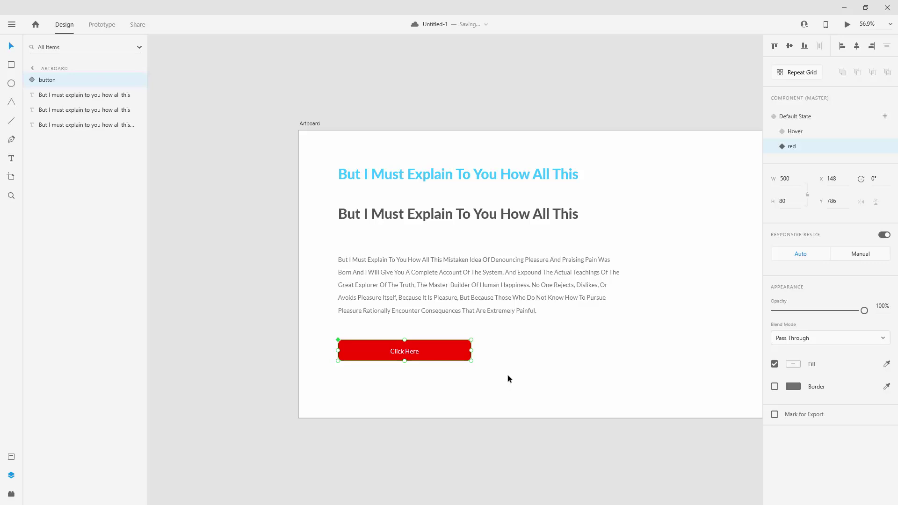
Step: Alt-drag a duplicate of the red button to the right of the original
left_click(493, 330)
left_click(457, 345)
left_click_drag(431, 344, 571, 346)
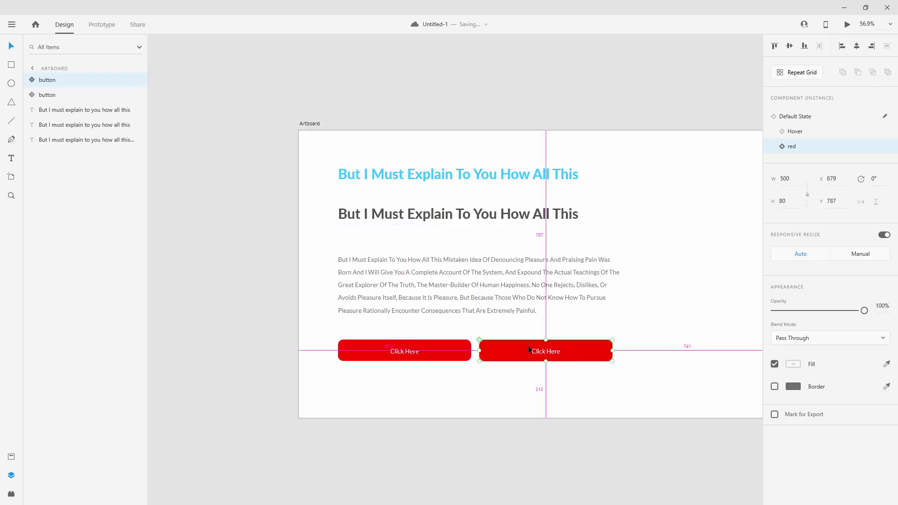
Step: Return the original left button to its blue Default State
left_click(405, 350)
left_click(821, 118)
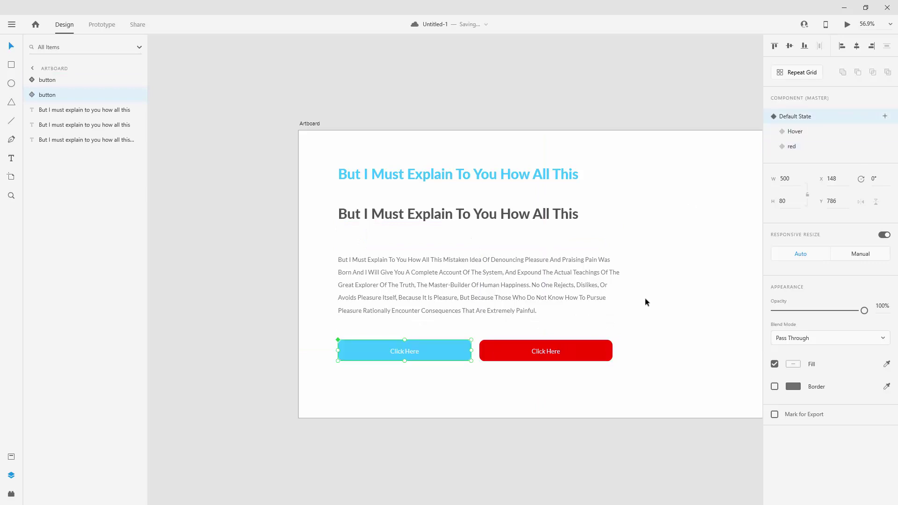
left_click(595, 351)
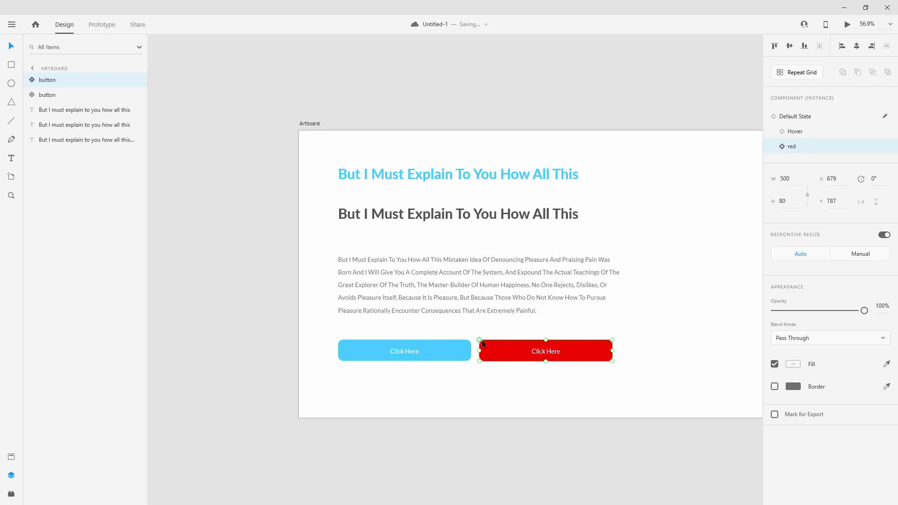
scroll(422, 363, "up", 3)
scroll(470, 355, "up", 3)
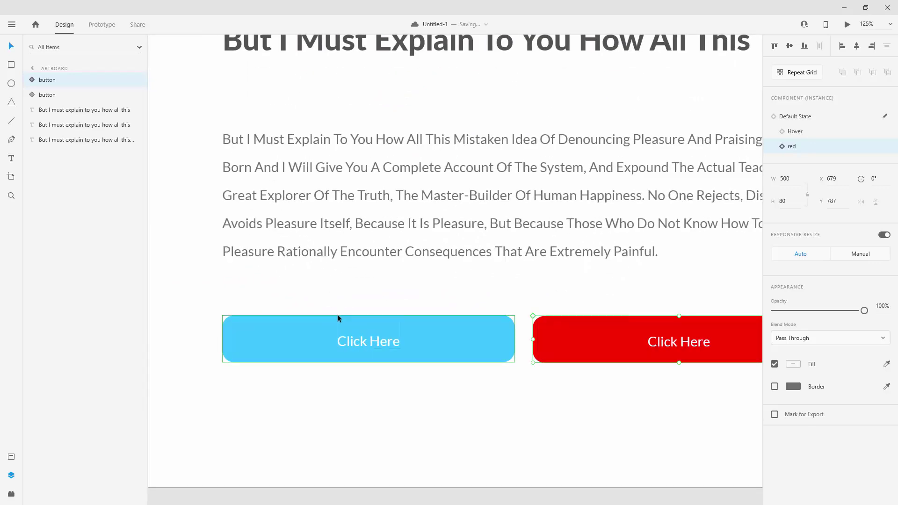
left_click(337, 327)
left_click(588, 318)
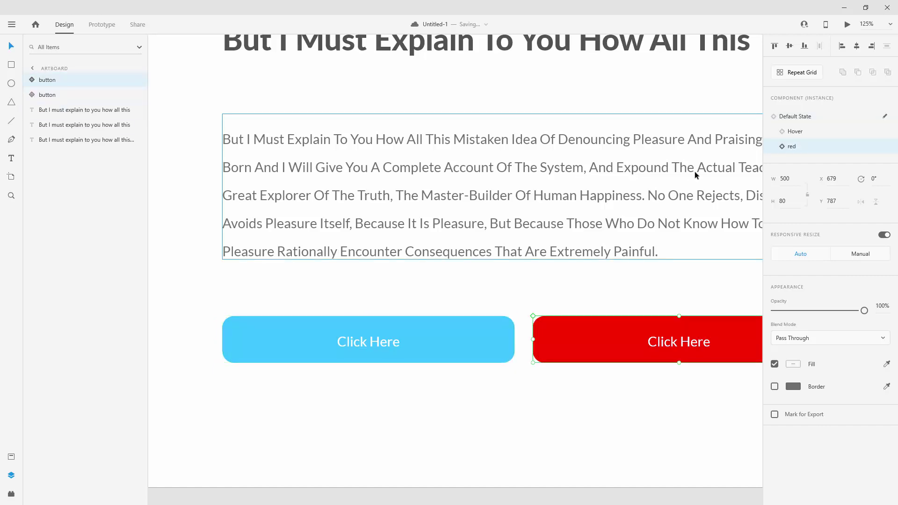
left_click(807, 117)
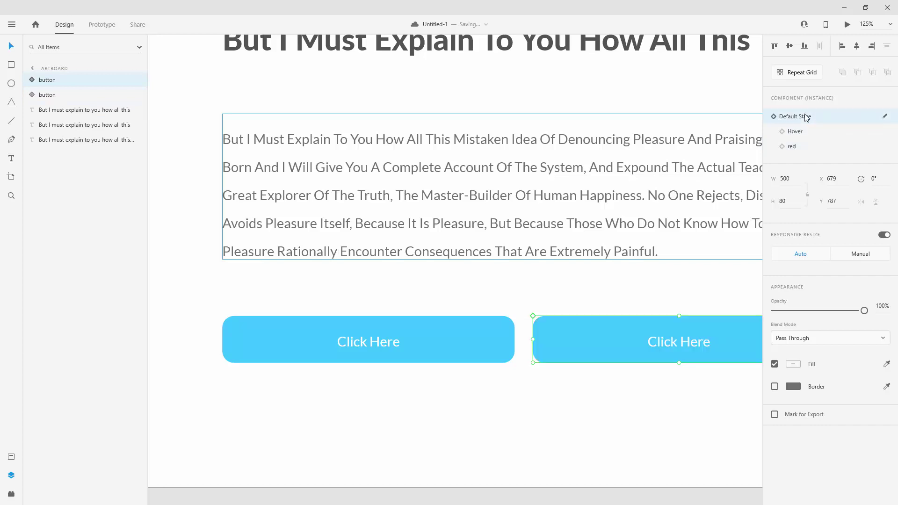
left_click(239, 321)
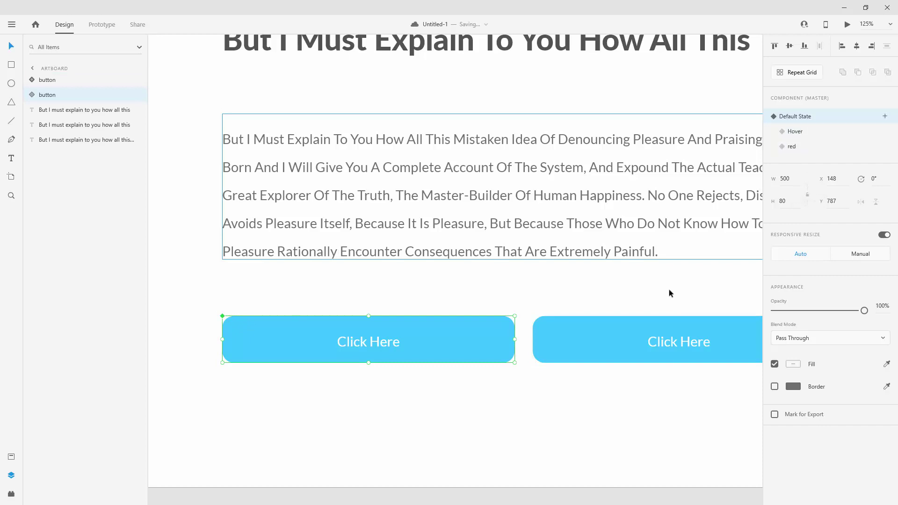
left_click(634, 326)
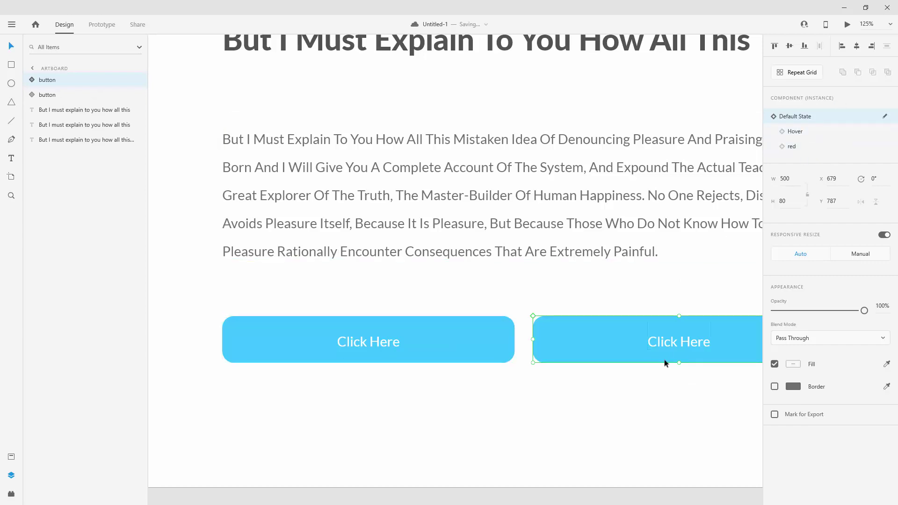
left_click(792, 147)
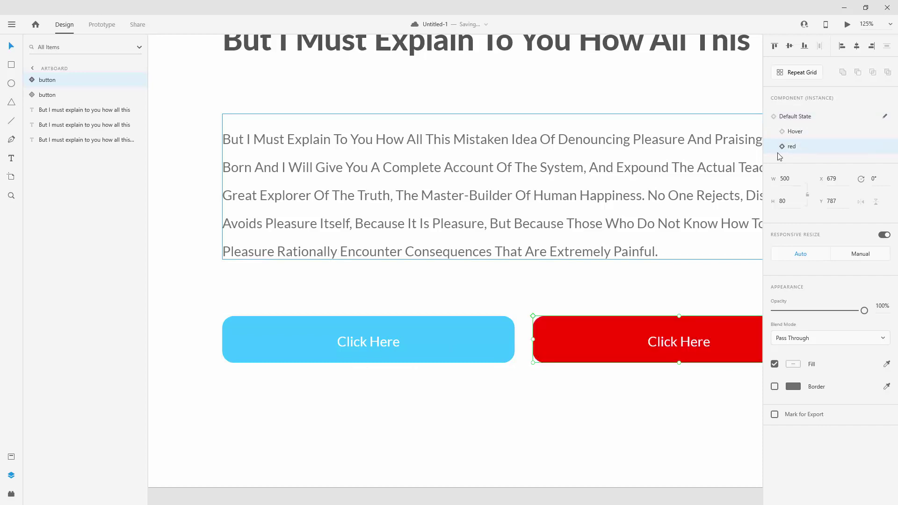
key("ctrl+0")
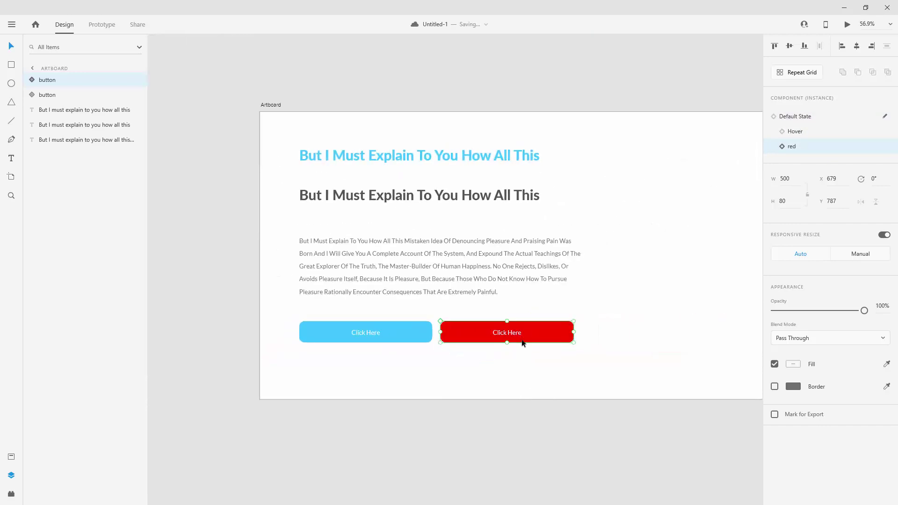
Step: Duplicate the red button into a third position and switch the copy to its Hover state
left_click_drag(513, 331, 652, 329)
left_click(801, 132)
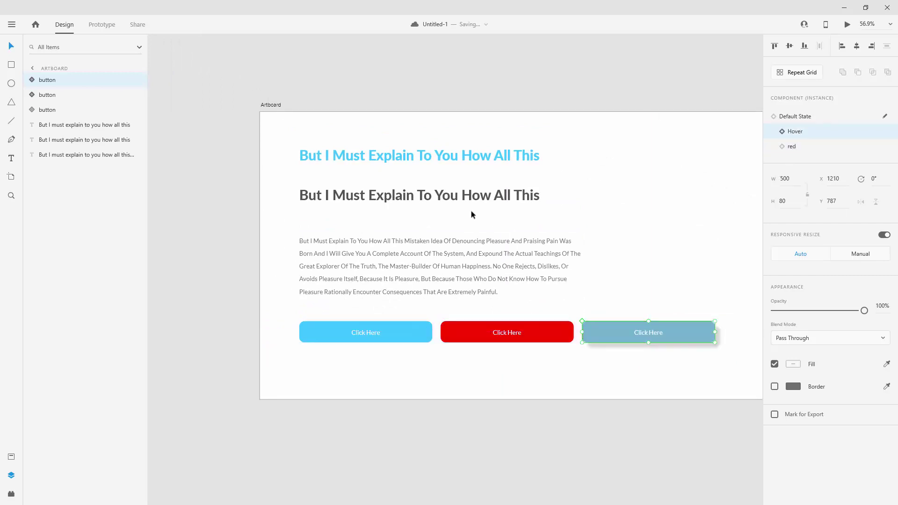
left_click(662, 198)
left_click(607, 329)
Step: Select the light-blue, red and light-blue buttons in turn to compare the instances
left_click(337, 331)
left_click(505, 334)
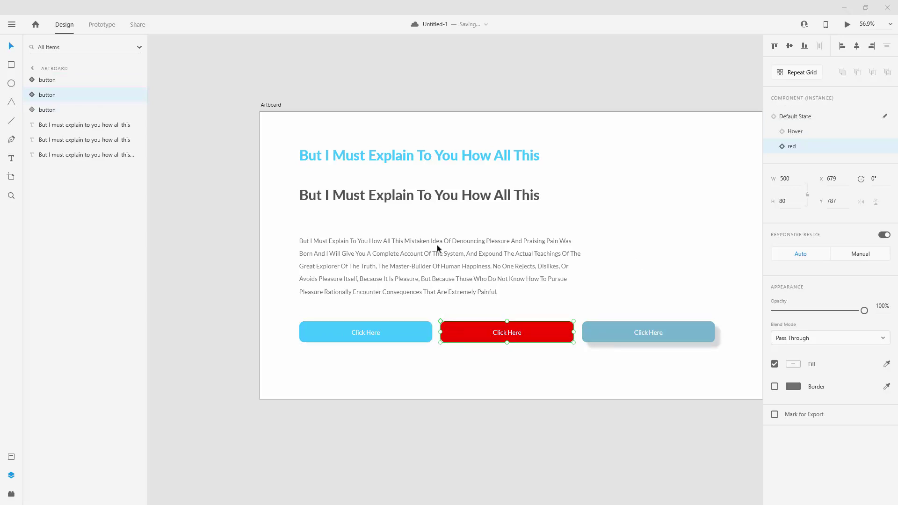
left_click(398, 329)
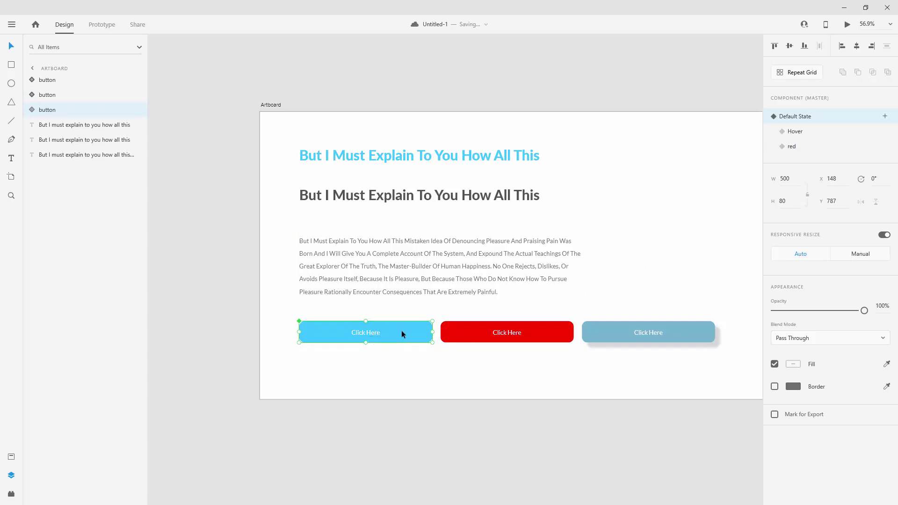
scroll(330, 328, "up", 2)
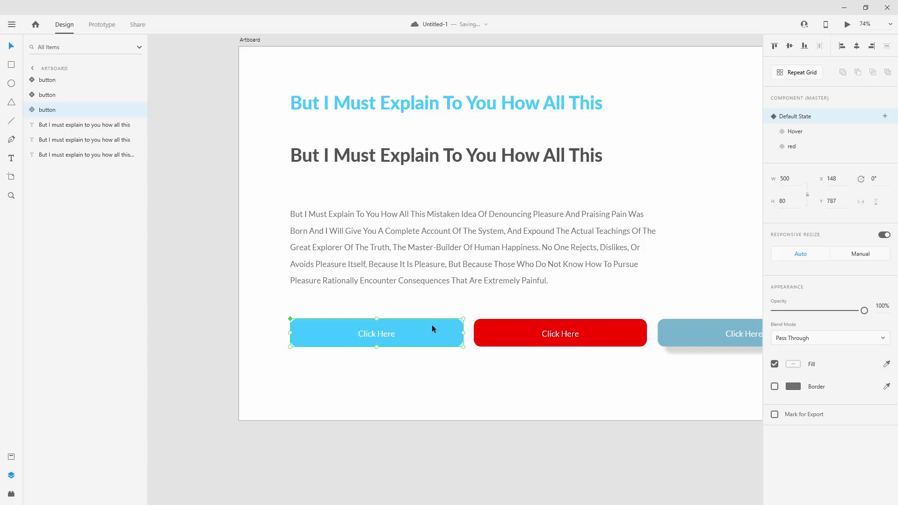
Step: Set the master button rectangle's corner radius to 50
double_click(431, 328)
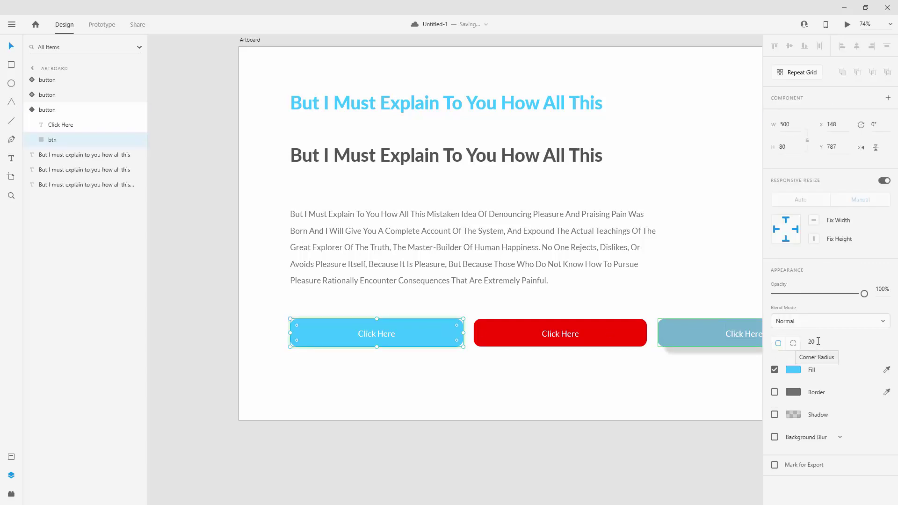
left_click(795, 341)
type("50")
key("Return")
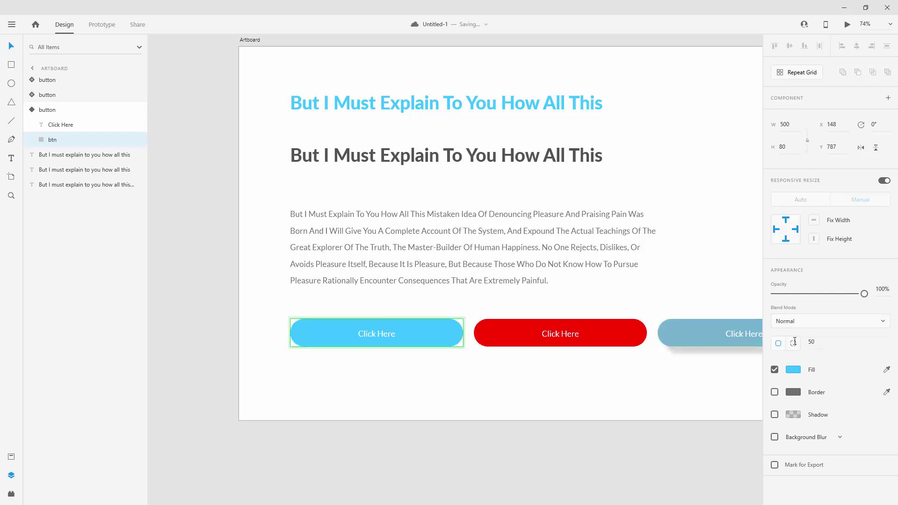
Step: Move the Click Here label to the left inside the buttons
scroll(257, 286, "down", 2)
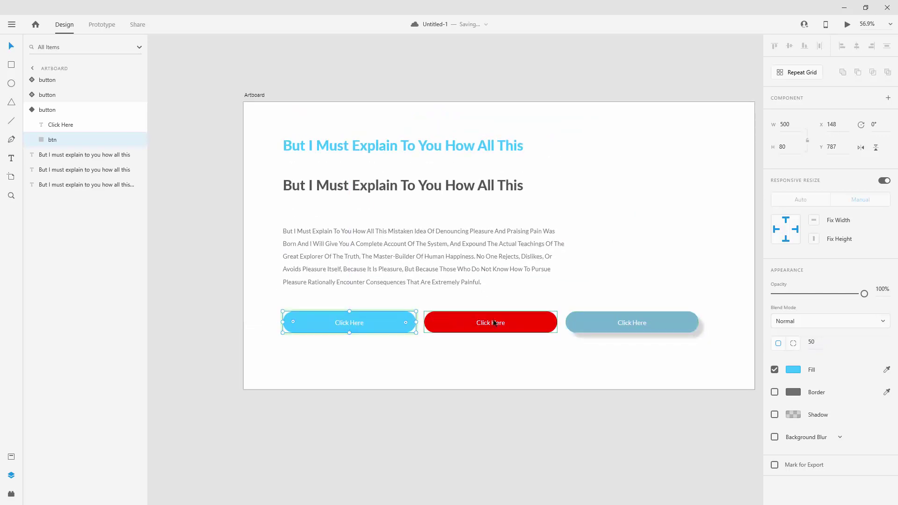
left_click_drag(349, 321, 307, 319)
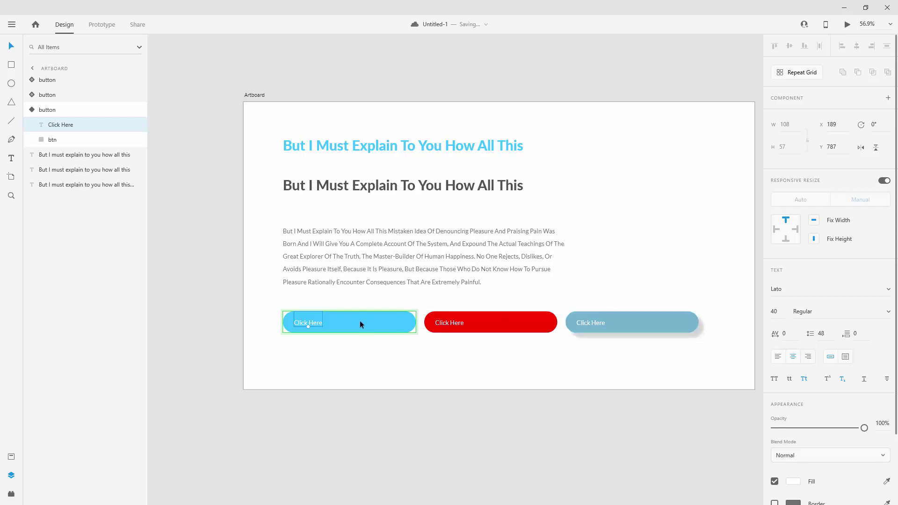
scroll(777, 290, "down", 2)
scroll(778, 290, "up", 2)
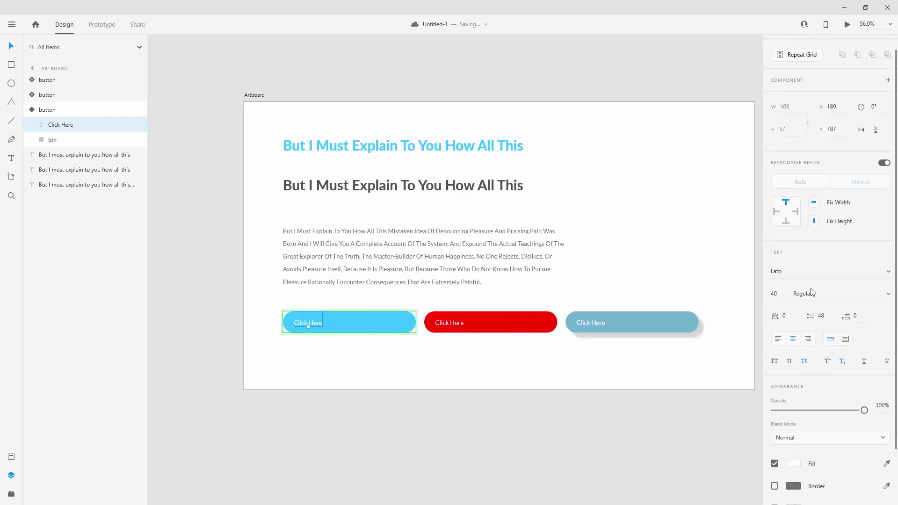
Step: Set the btn background rectangle's height to 100
left_click(52, 139)
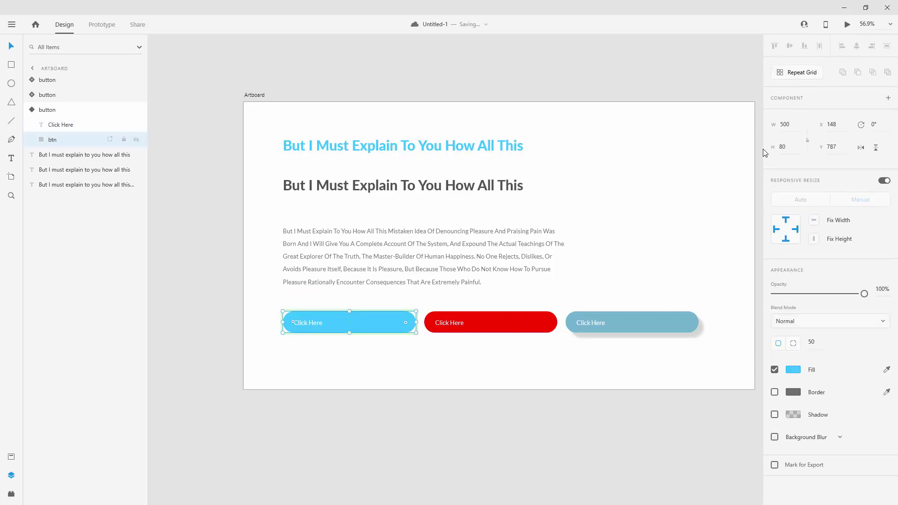
left_click(787, 146)
type("100")
key("Return")
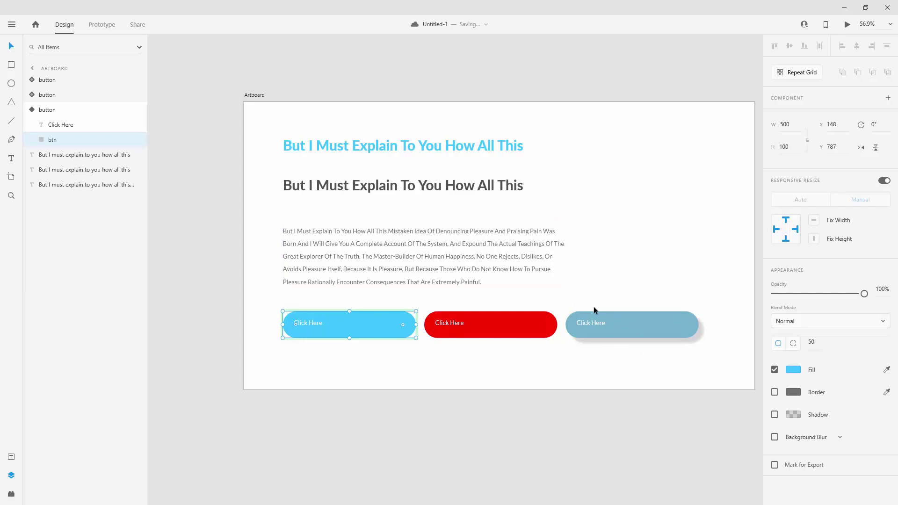
Step: Drag the Click Here label to the centre of the master button using smart guides
left_click(316, 321)
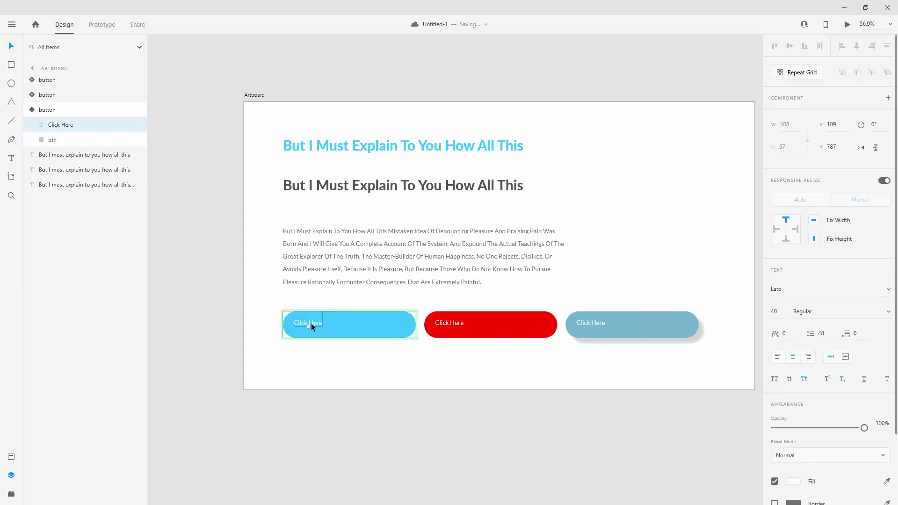
left_click_drag(310, 324, 355, 323)
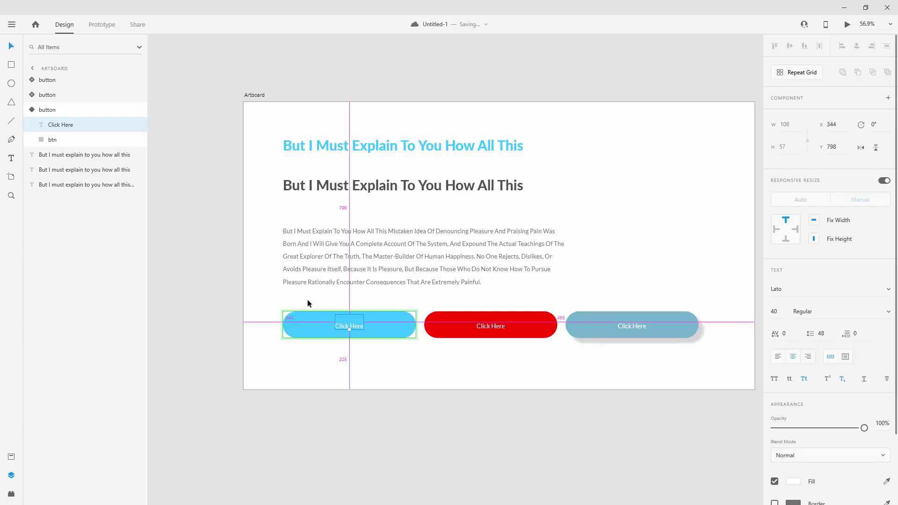
scroll(308, 299, "down", 10)
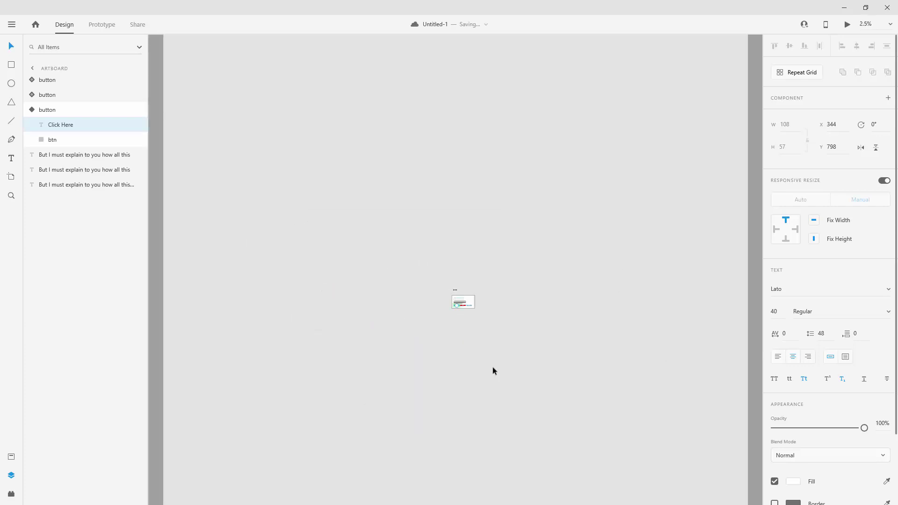
Step: Select the artboard and fit the whole 1920 by 1080 artboard on screen with Ctrl+0
scroll(459, 338, "up", 6)
scroll(384, 374, "up", 5)
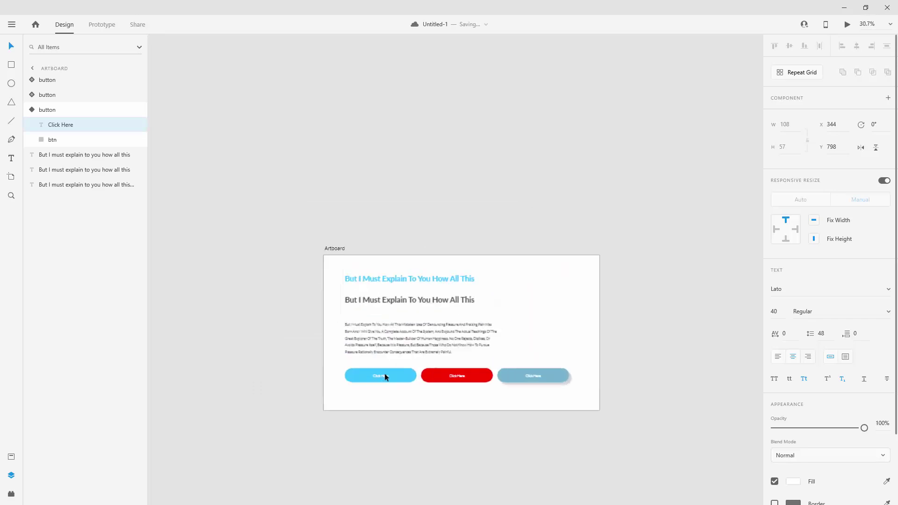
left_click(276, 147)
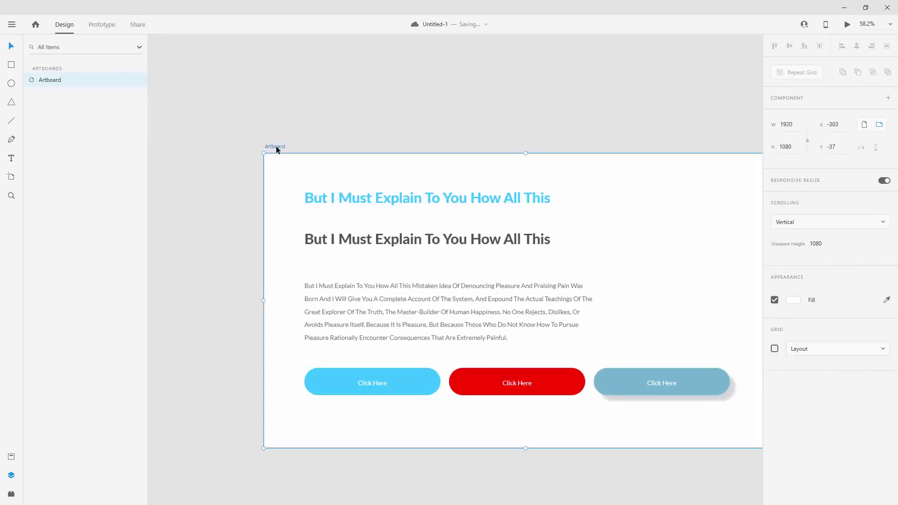
key("ctrl+0")
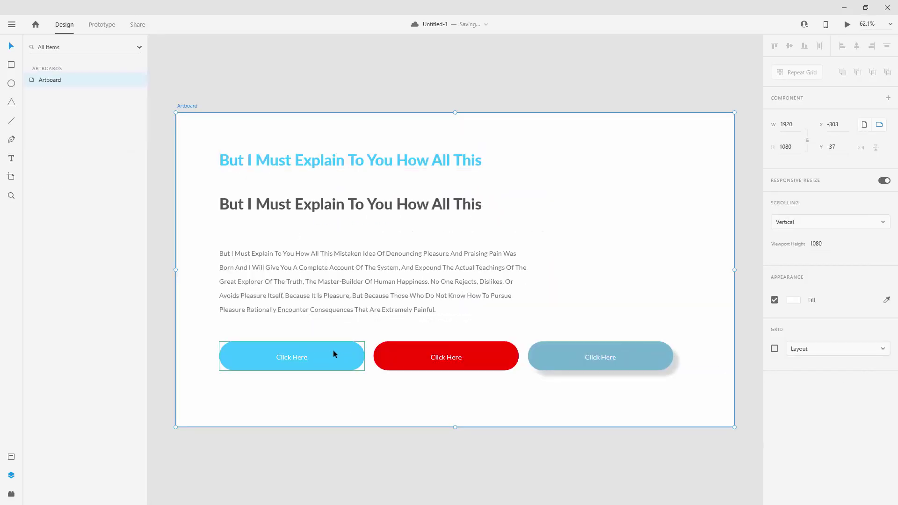